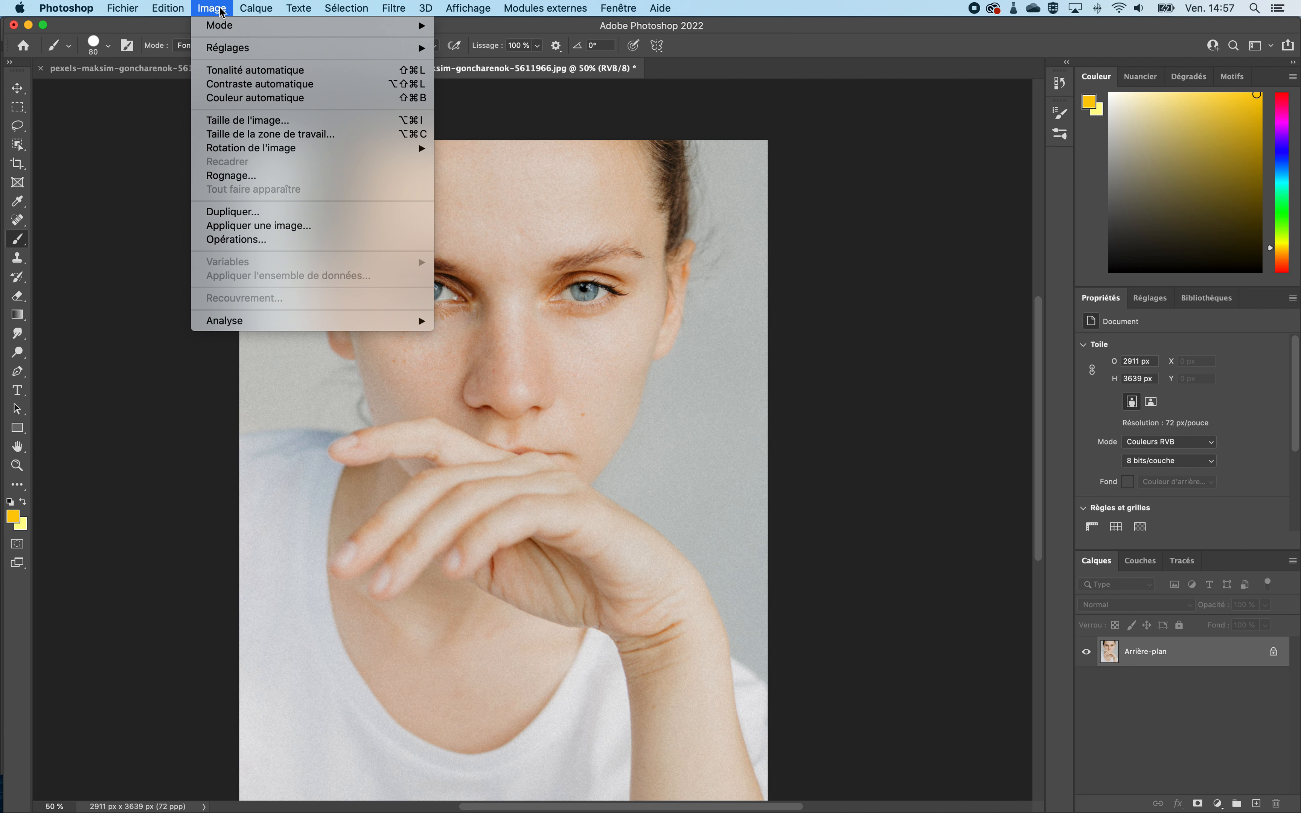
Convert the portrait to Niveaux de gris (grayscale), discarding its colour information.
mouse_move(219, 30)
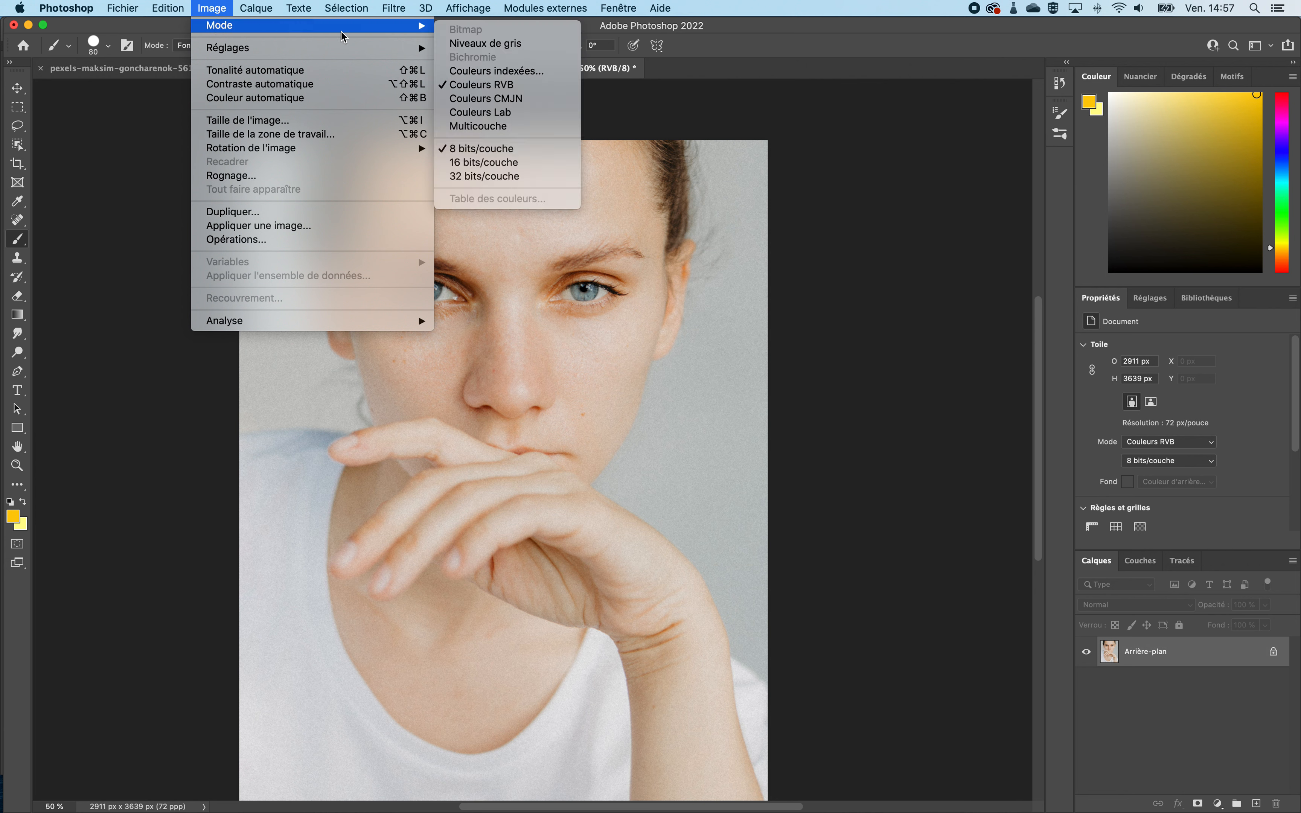
left_click(484, 42)
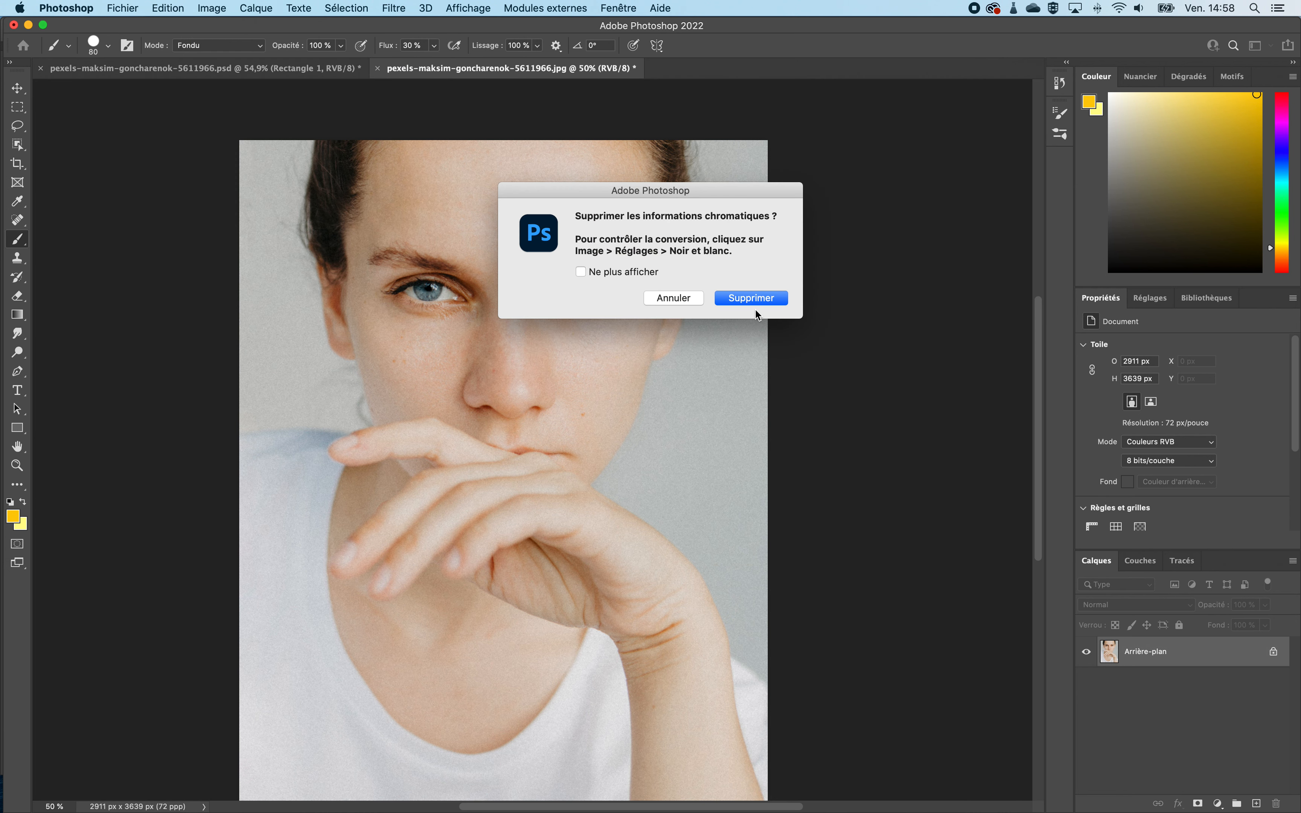
left_click(771, 298)
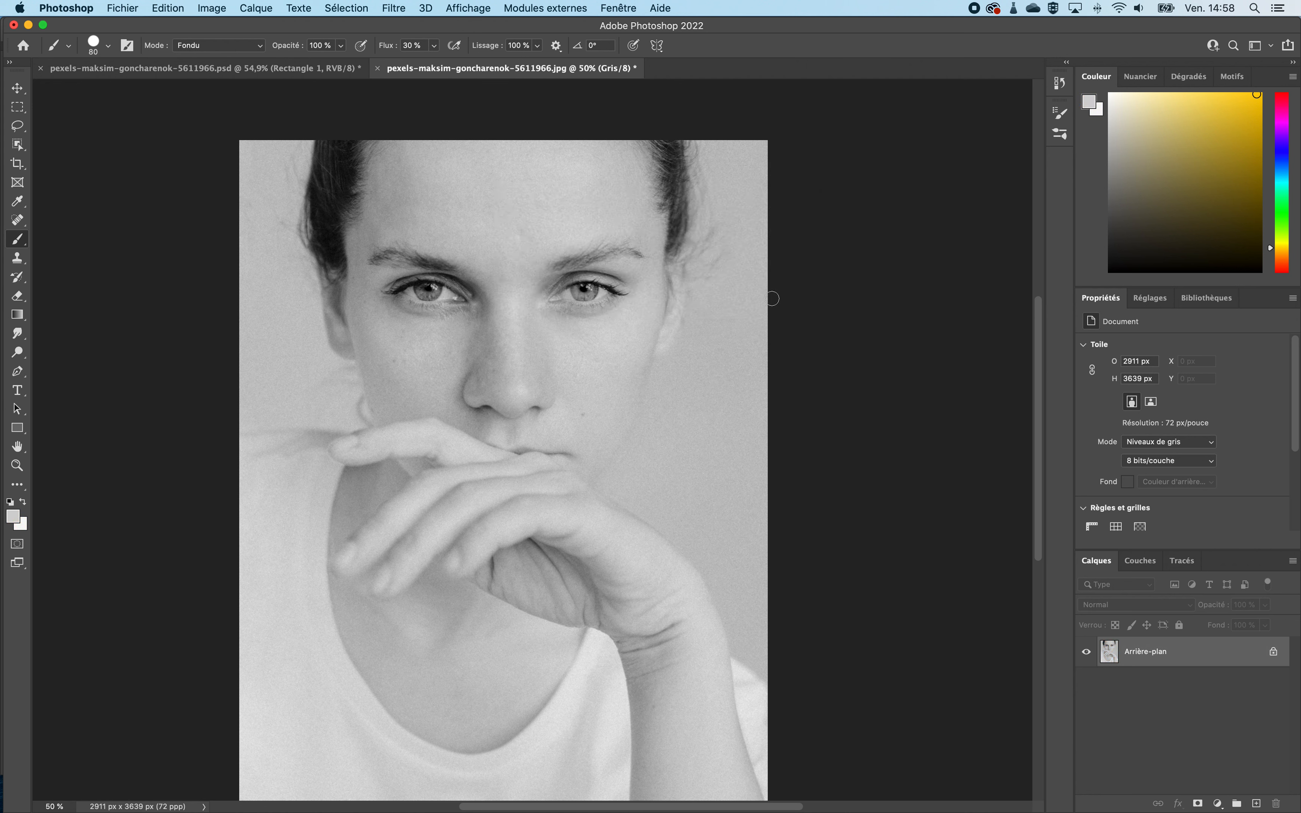
Start a Bichromie conversion of type Monochrome and set ink 1 to a fully saturated, bright red.
left_click(213, 9)
mouse_move(208, 26)
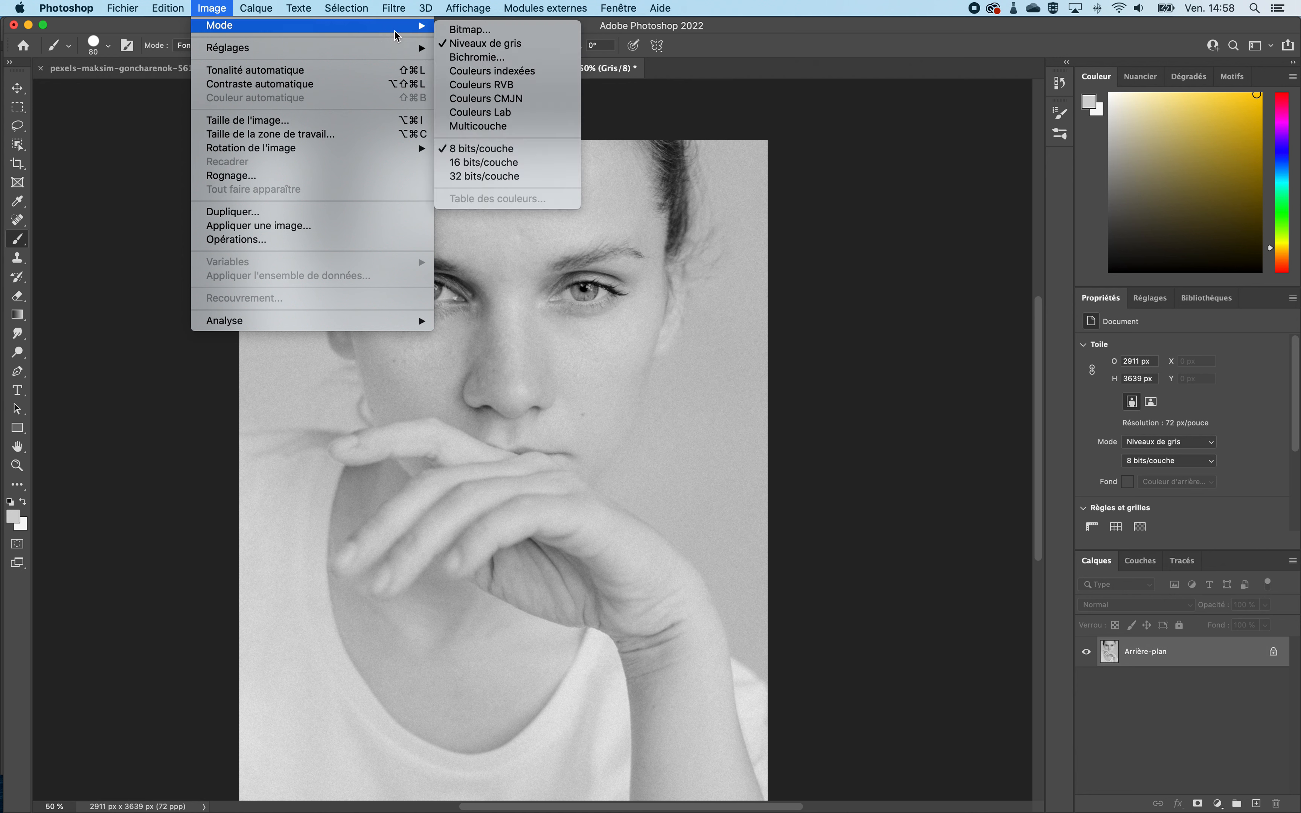
left_click(490, 60)
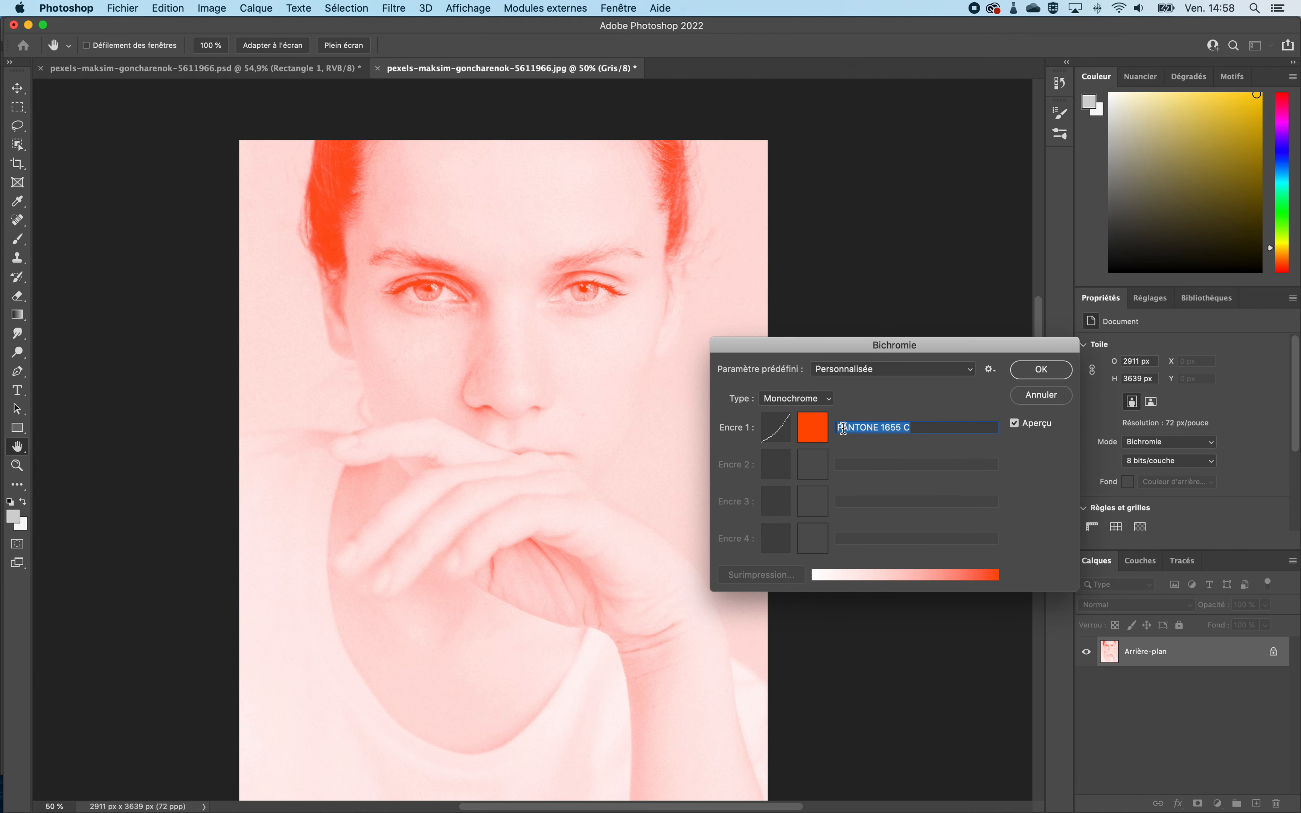
left_click(818, 438)
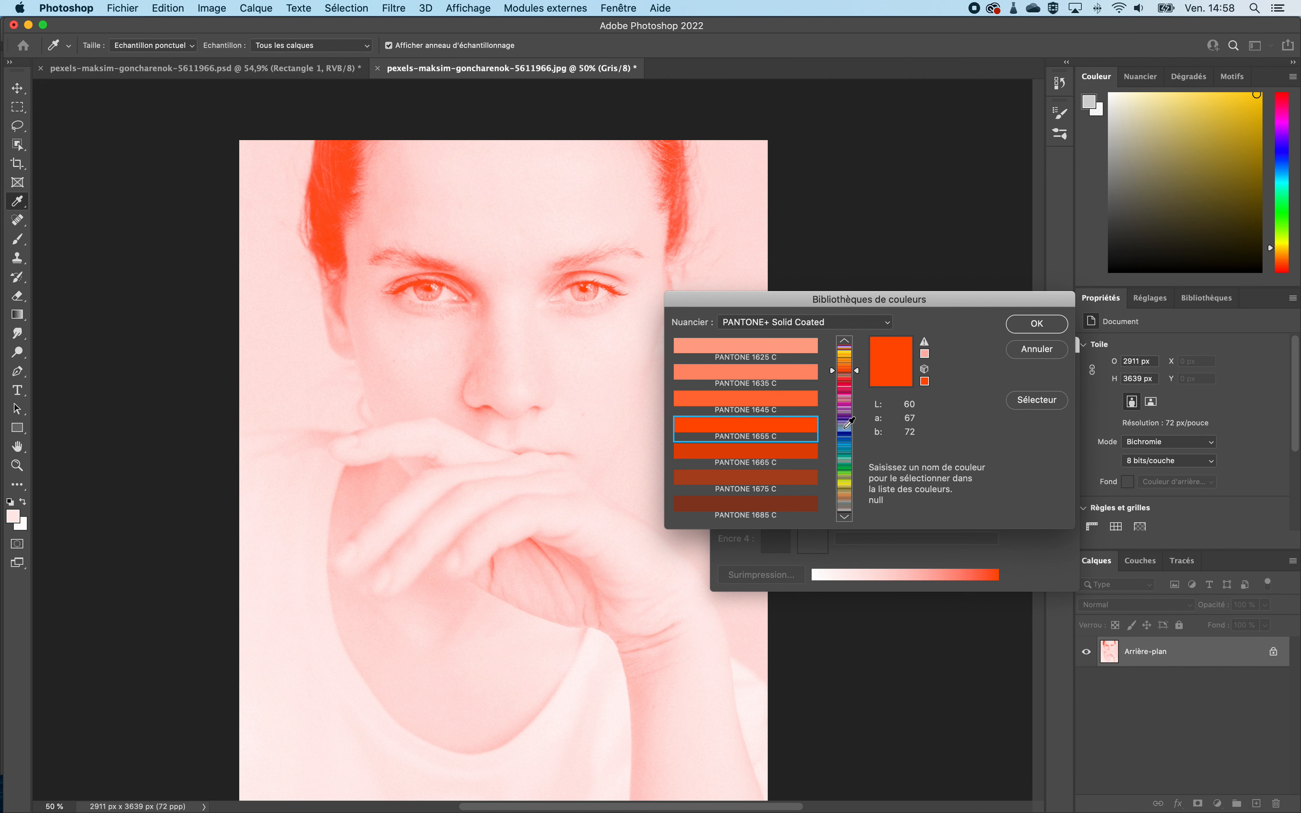
left_click(1044, 406)
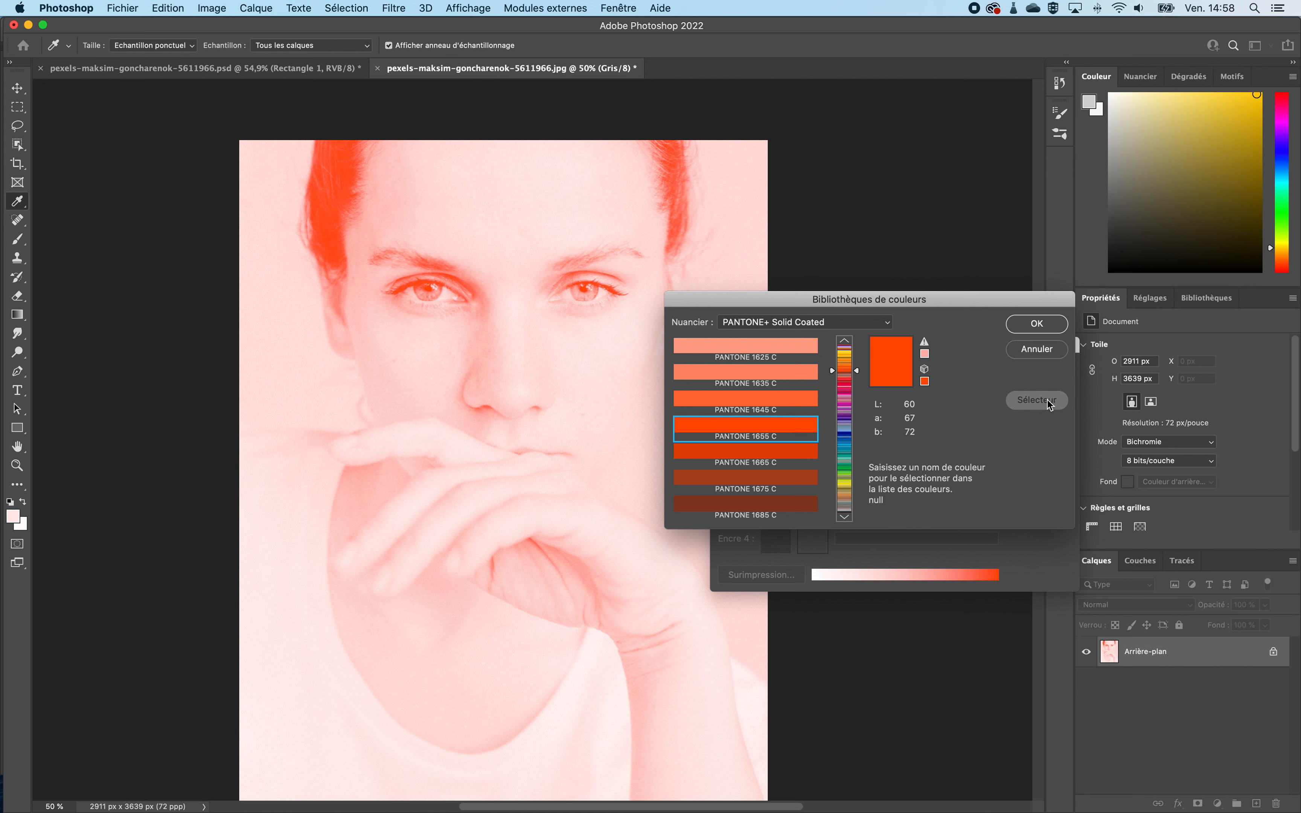
left_click(826, 383)
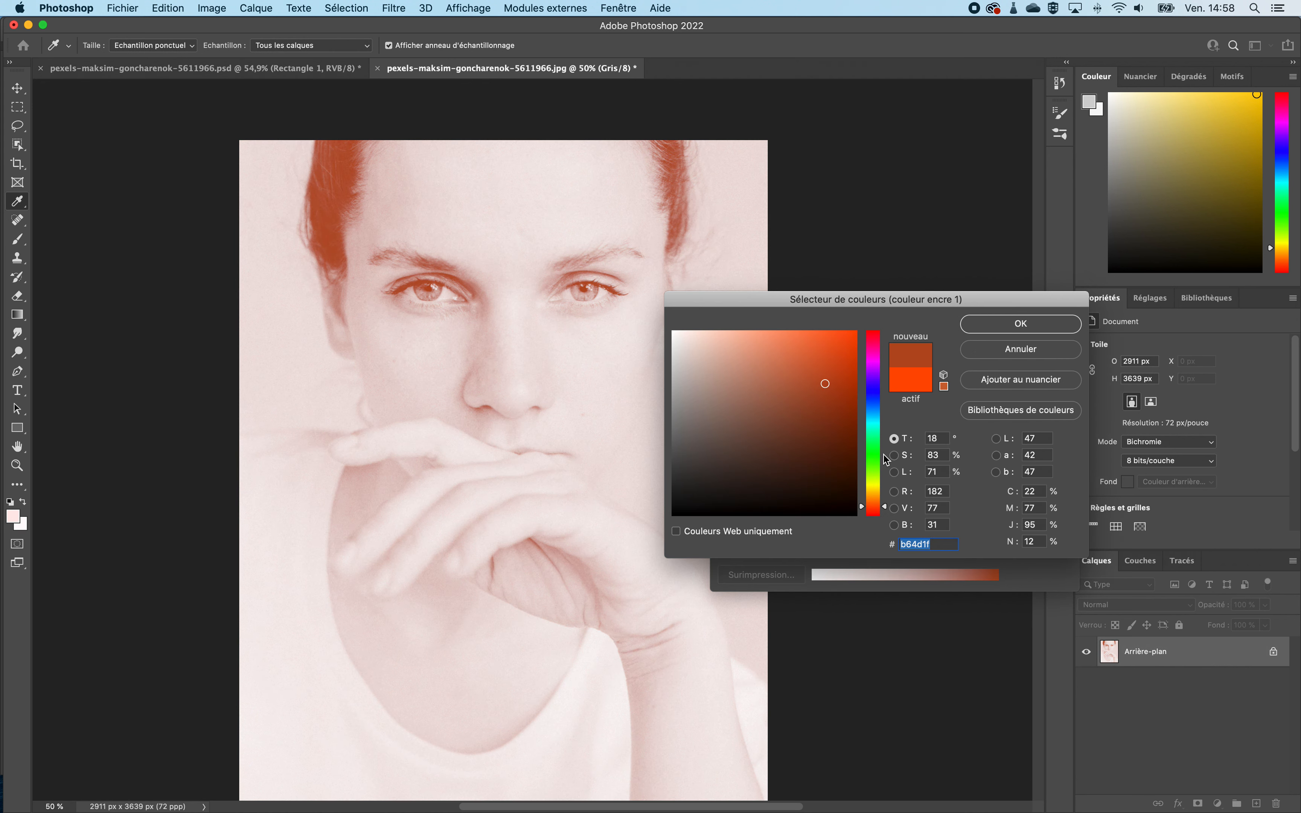
left_click(877, 444)
left_click_drag(878, 444, 875, 418)
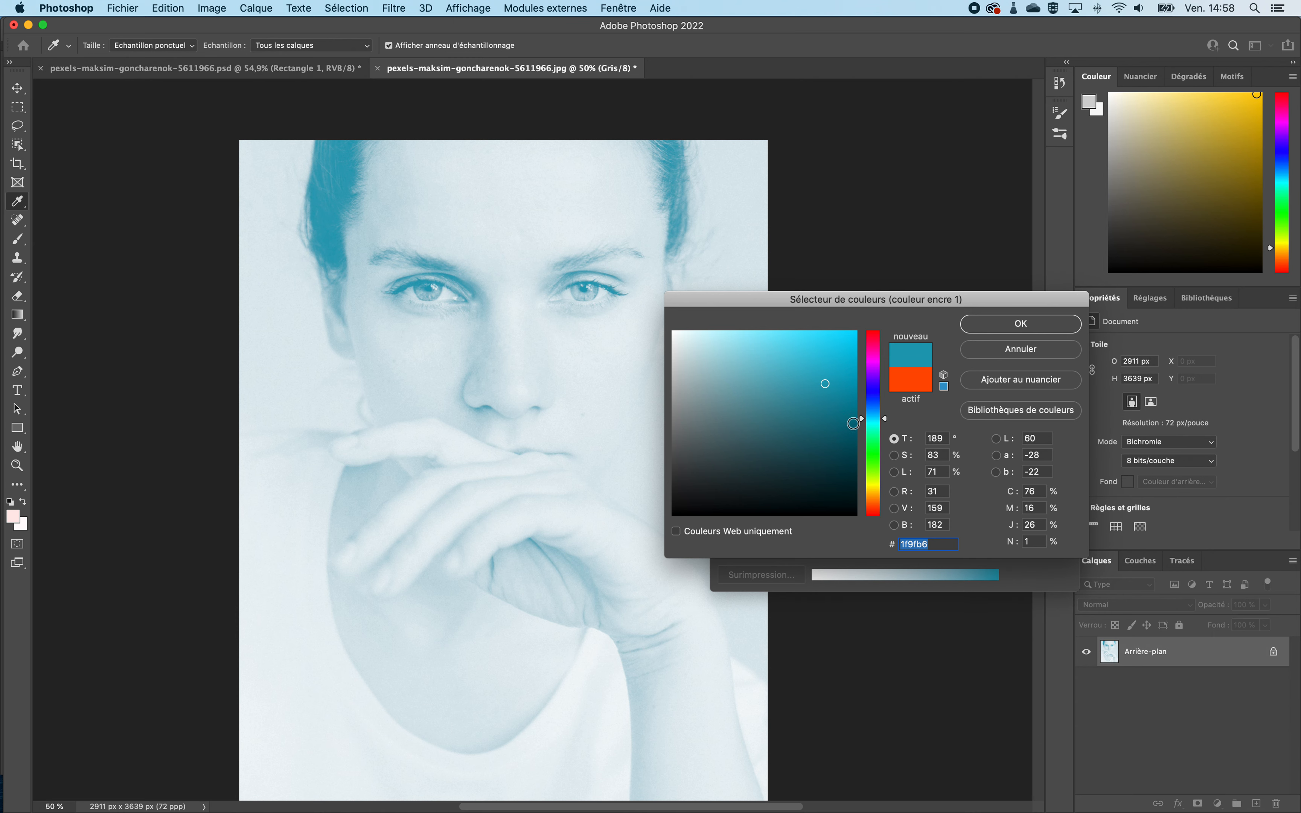
left_click(871, 509)
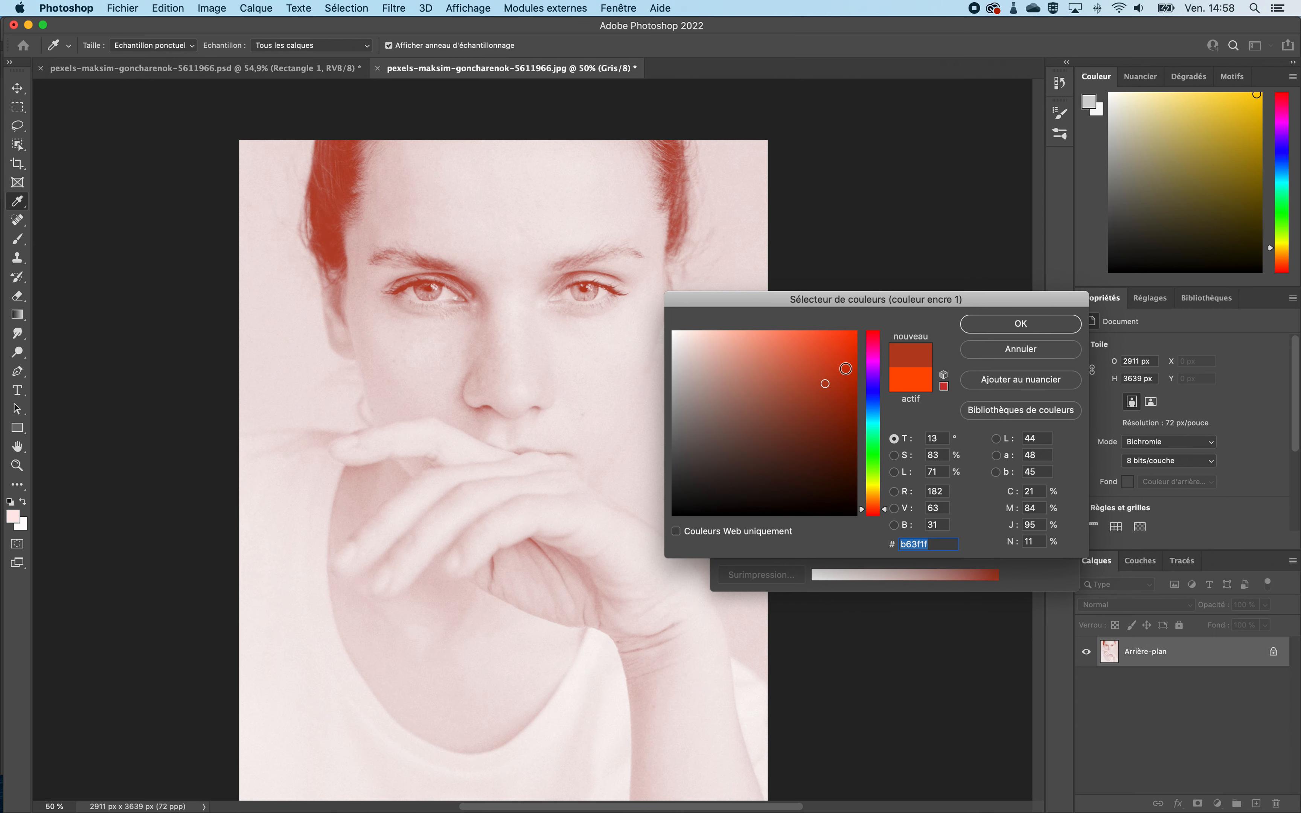
left_click(857, 332)
left_click(1021, 323)
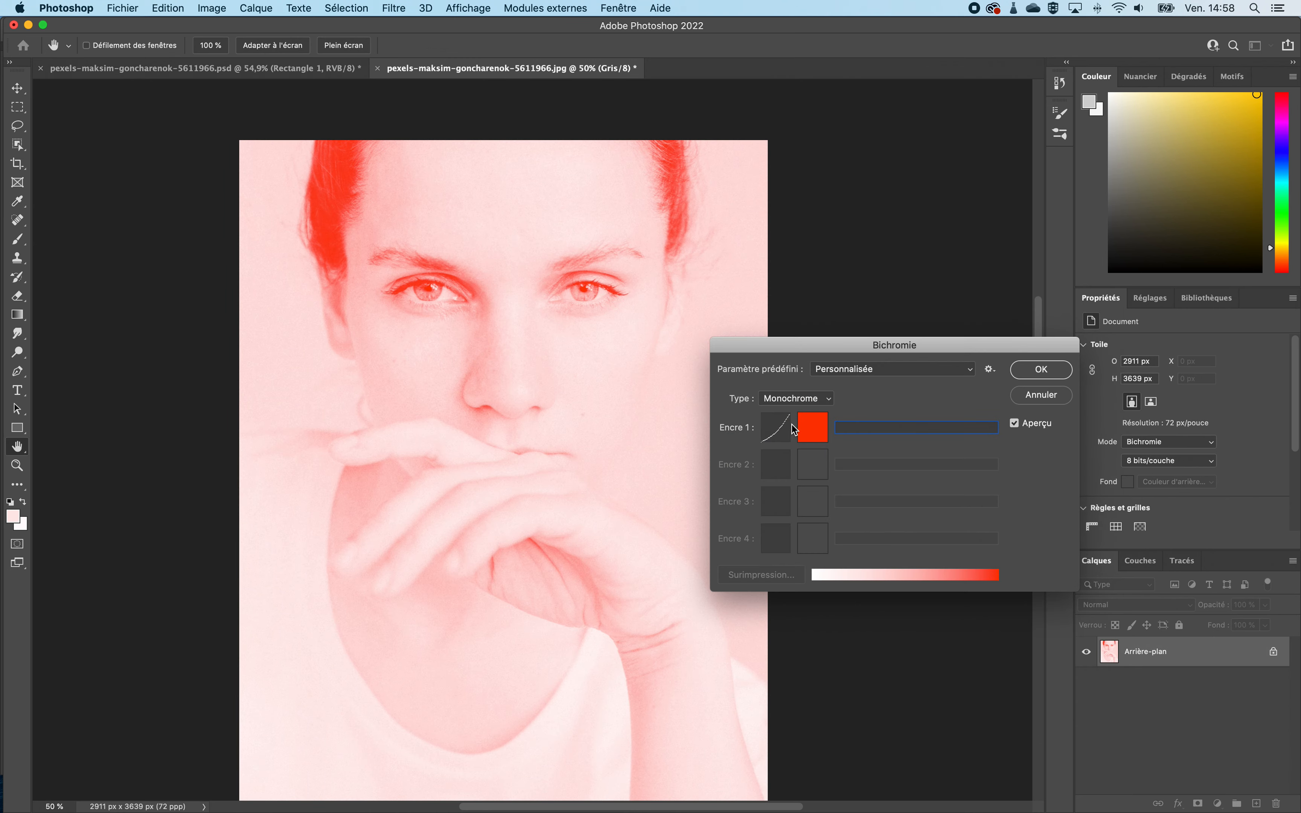
Remove the two intermediate points from ink 1's duotone curve, at 80 % and 50 %, to straighten it.
left_click(776, 430)
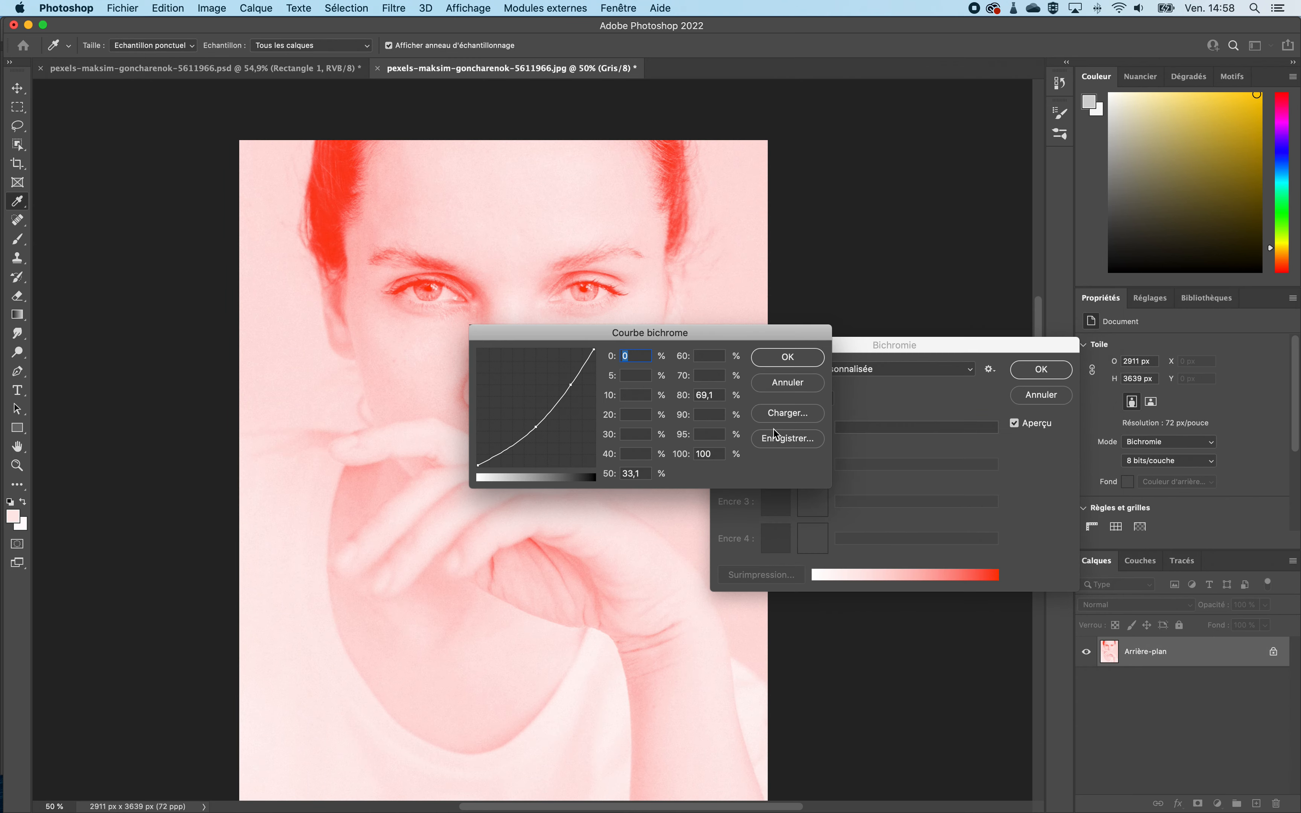
left_click(571, 386)
key("BackSpace")
left_click(535, 429)
key("BackSpace")
Try bending ink 1's curve with intermediate points around 30, 50 and 60 %, and clear them again.
mouse_move(536, 405)
left_mouse_down()
mouse_move(535, 384)
mouse_move(543, 423)
left_mouse_up()
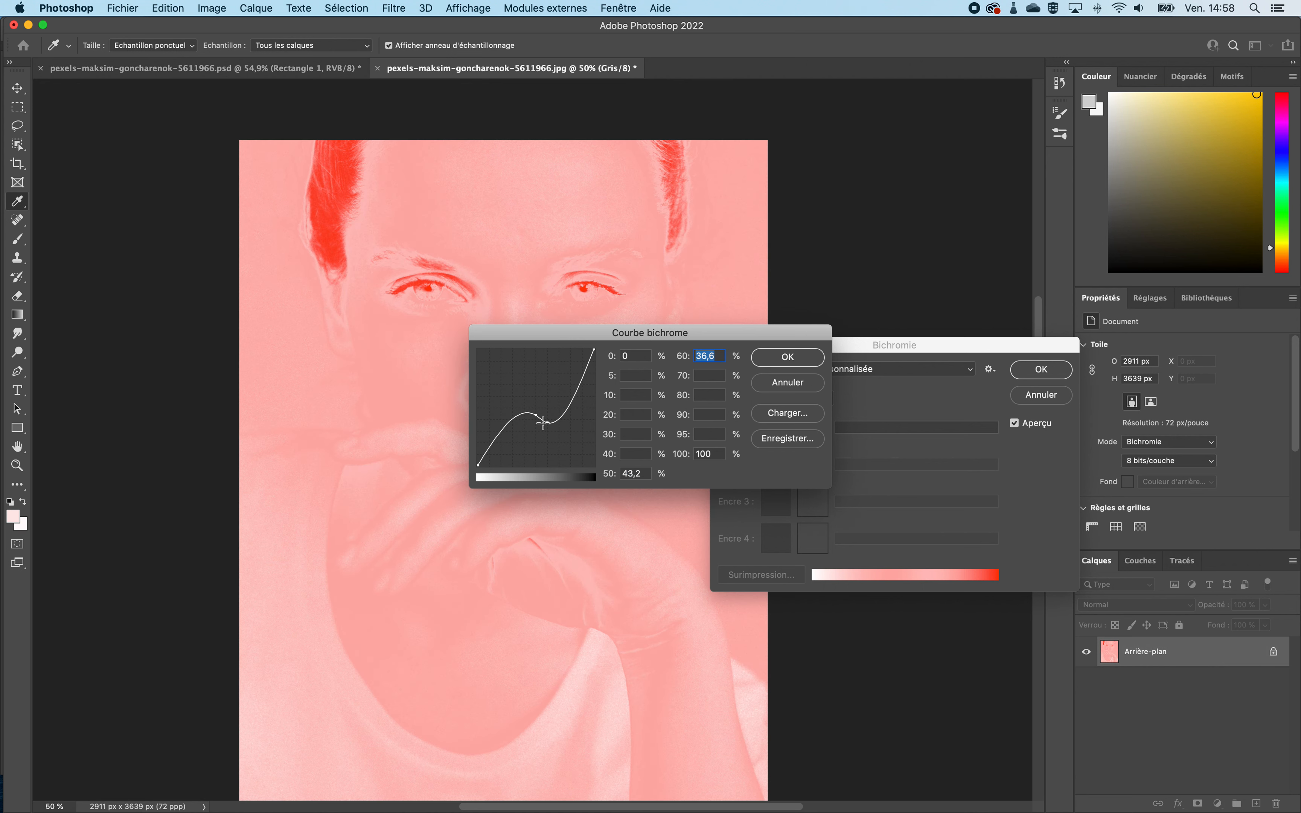
key("BackSpace")
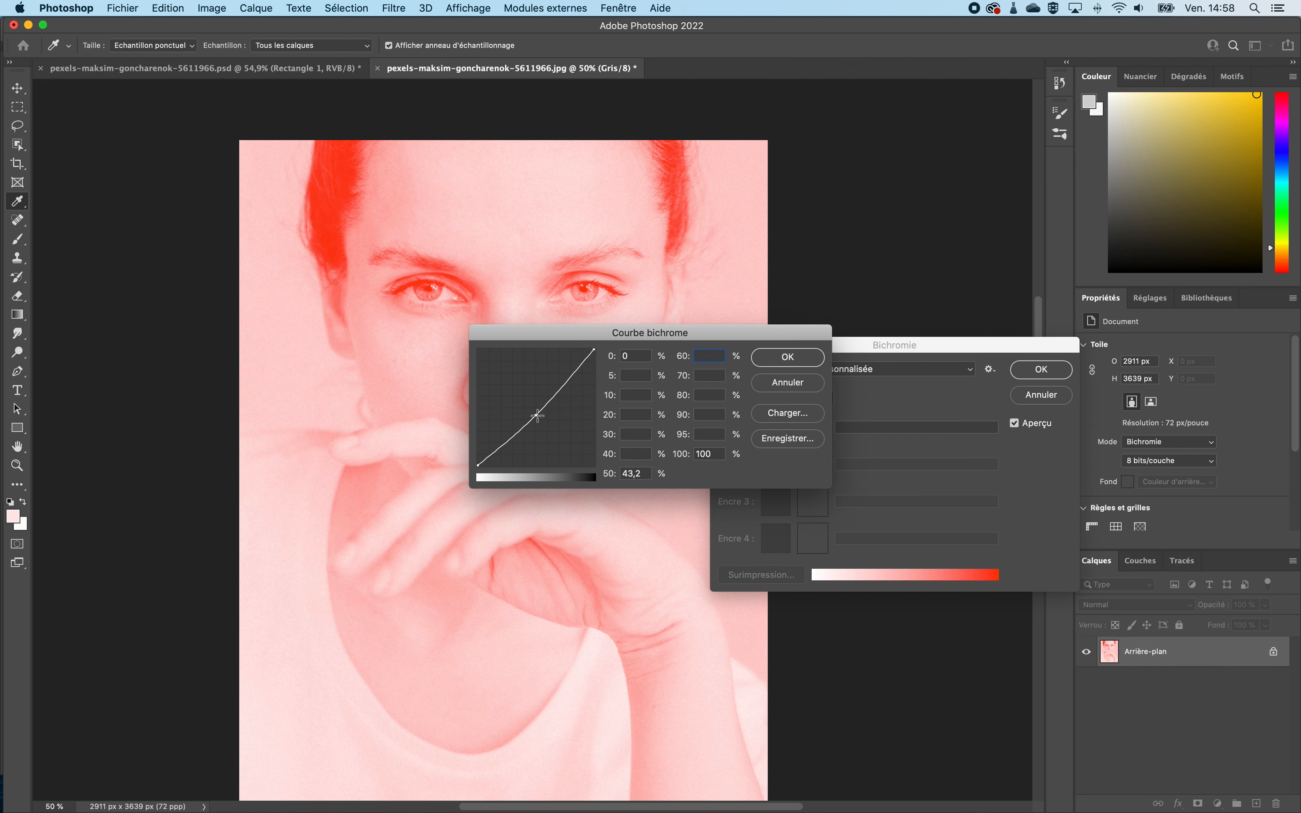
key("BackSpace")
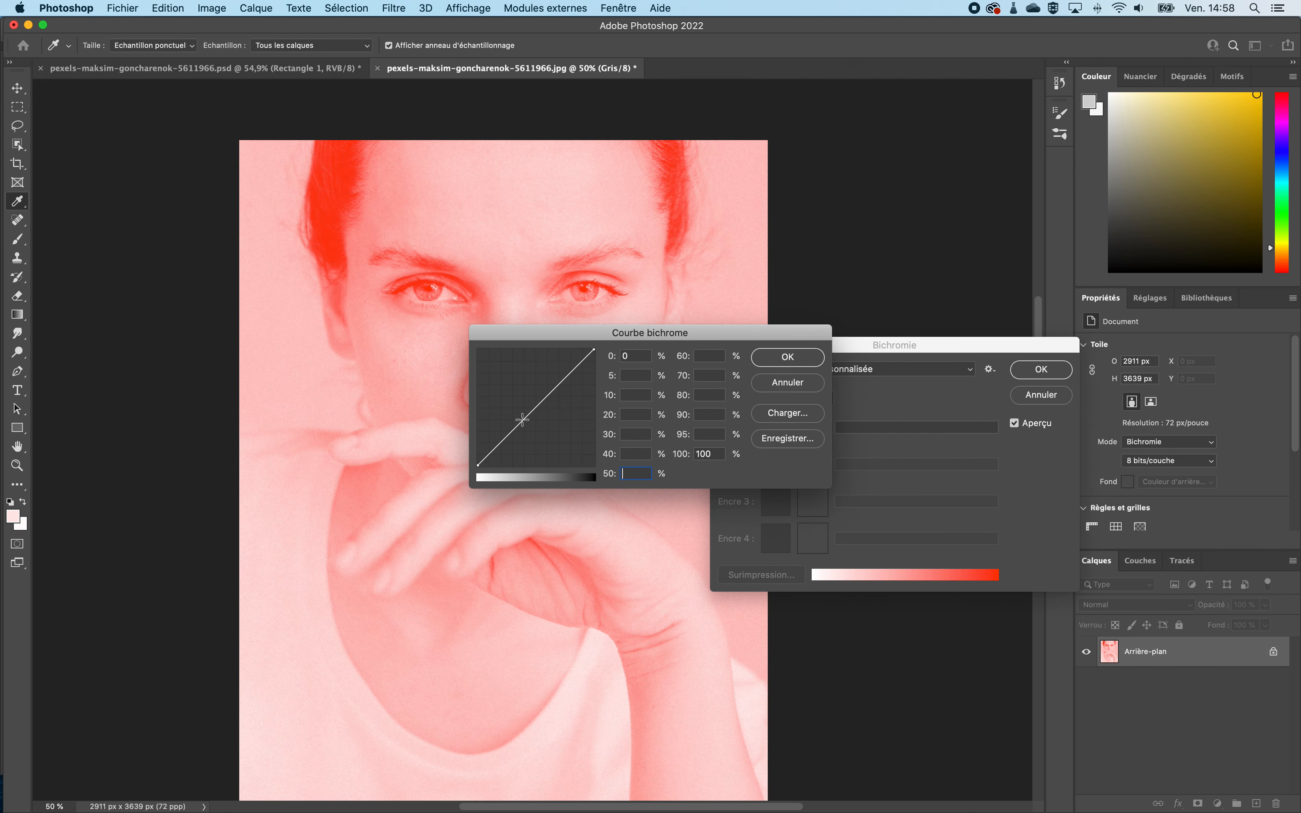
left_click(553, 392)
left_click(517, 422)
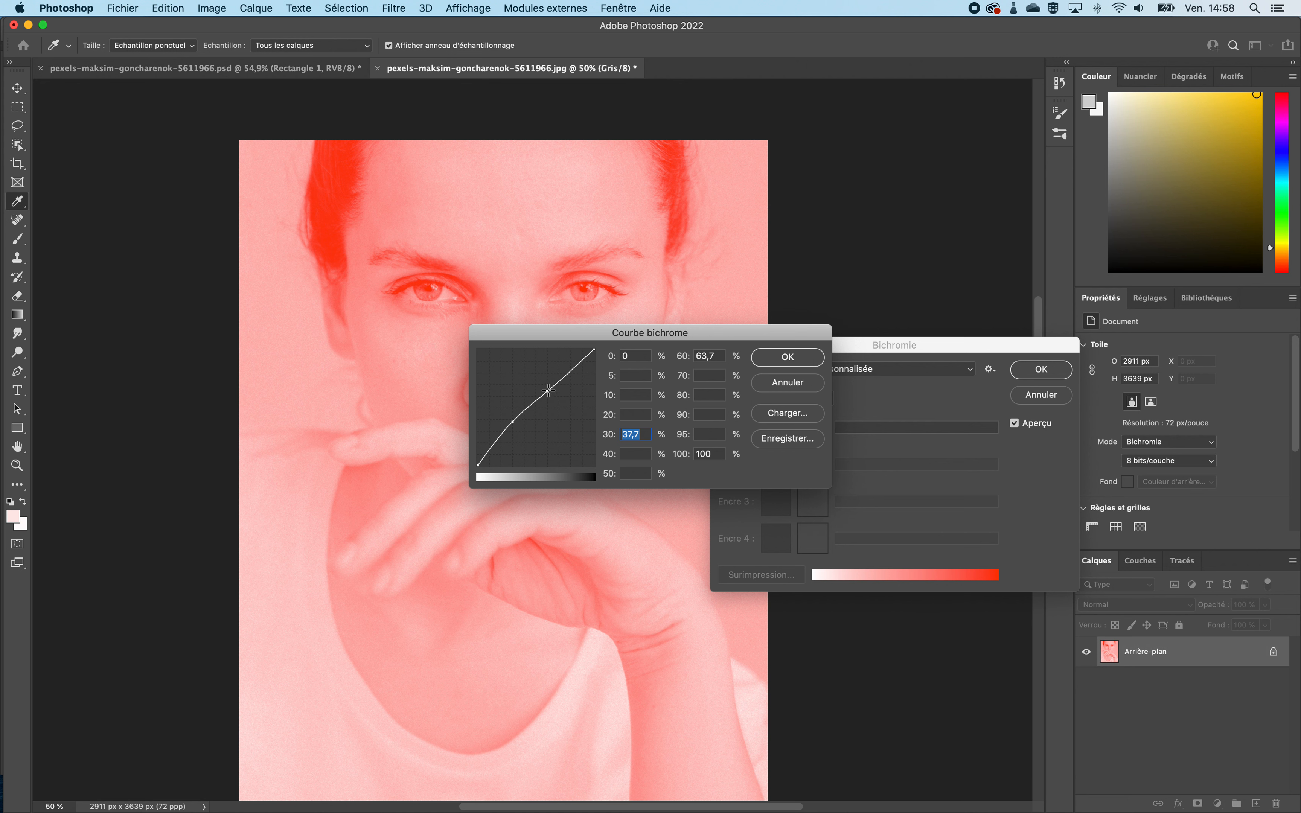
left_click_drag(548, 390, 539, 418)
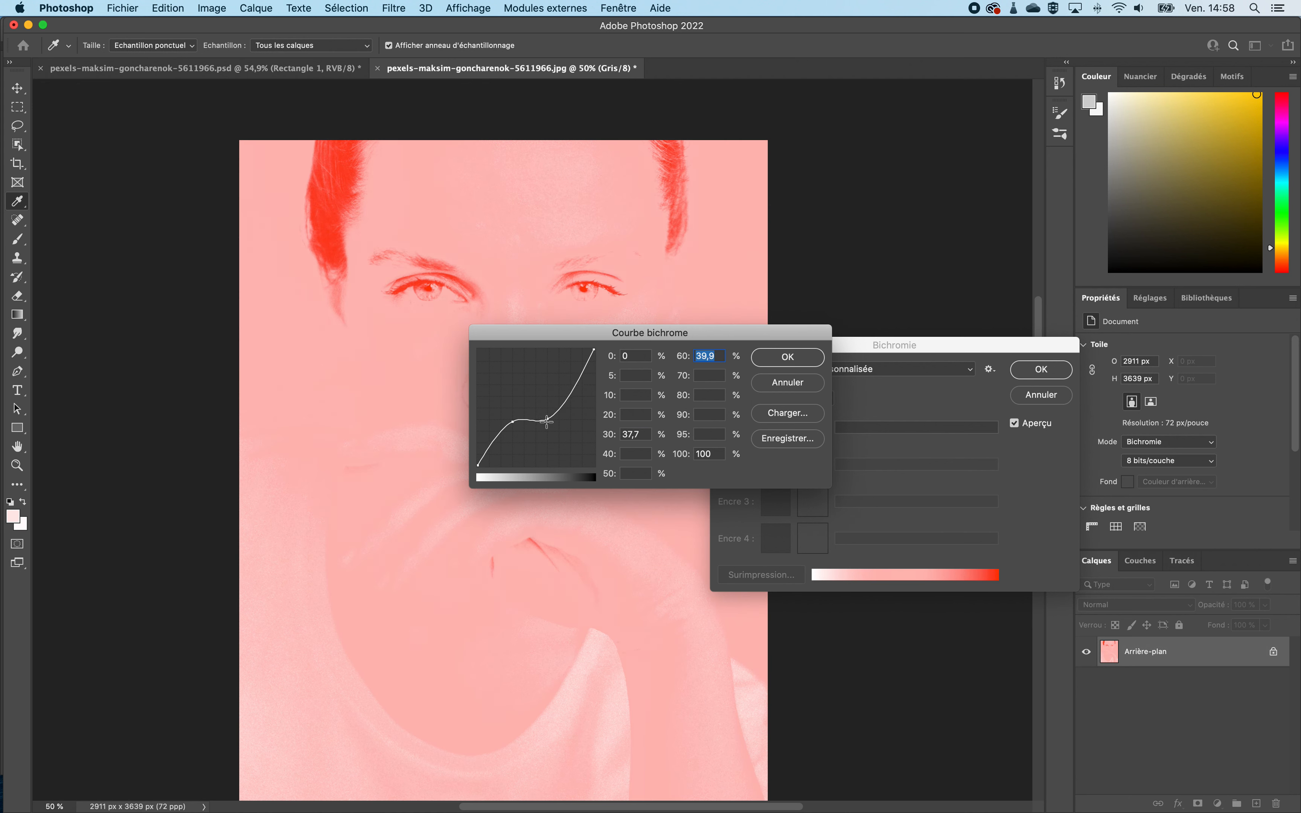
key("BackSpace")
left_click(512, 422)
key("BackSpace")
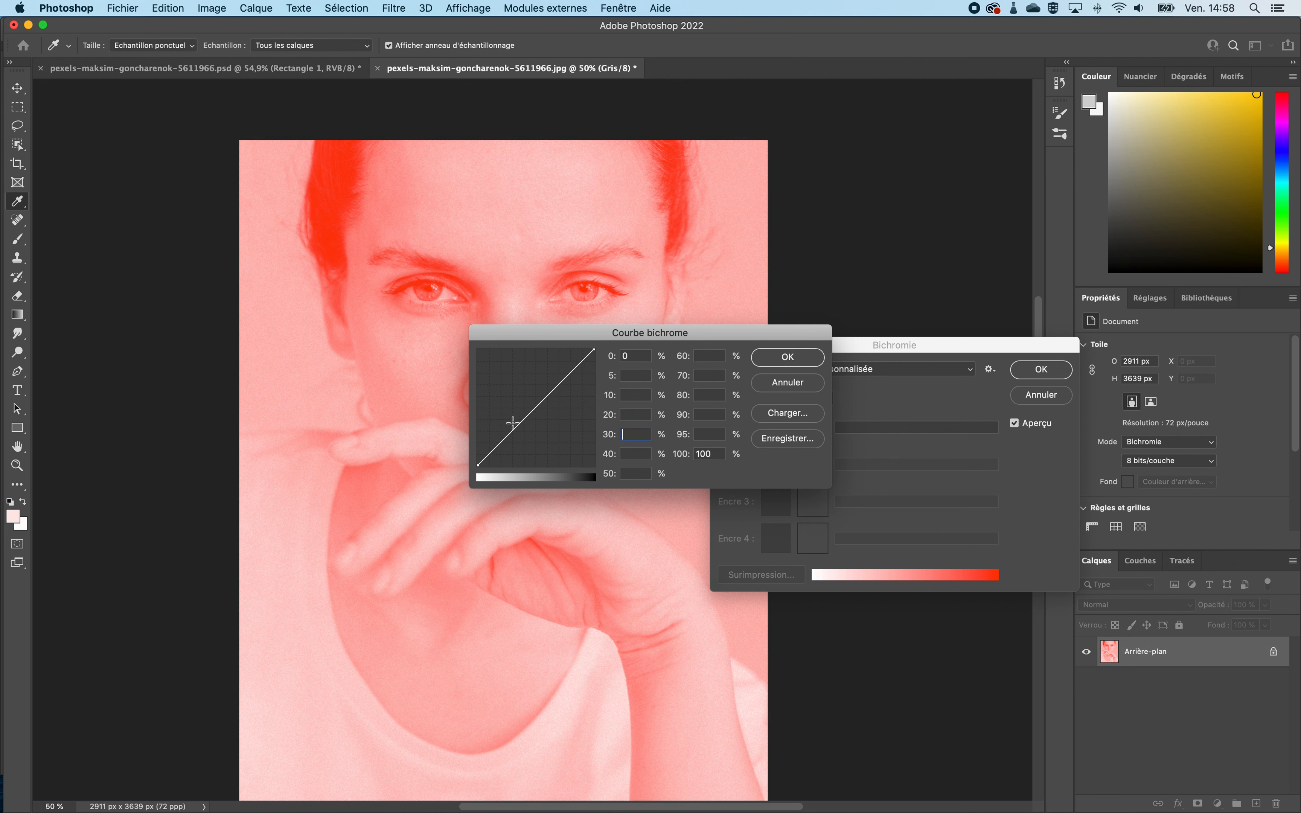
Accept the straight ink curve, name ink 1 "rouge" and apply the Monochrome Bichromie conversion.
left_click(788, 358)
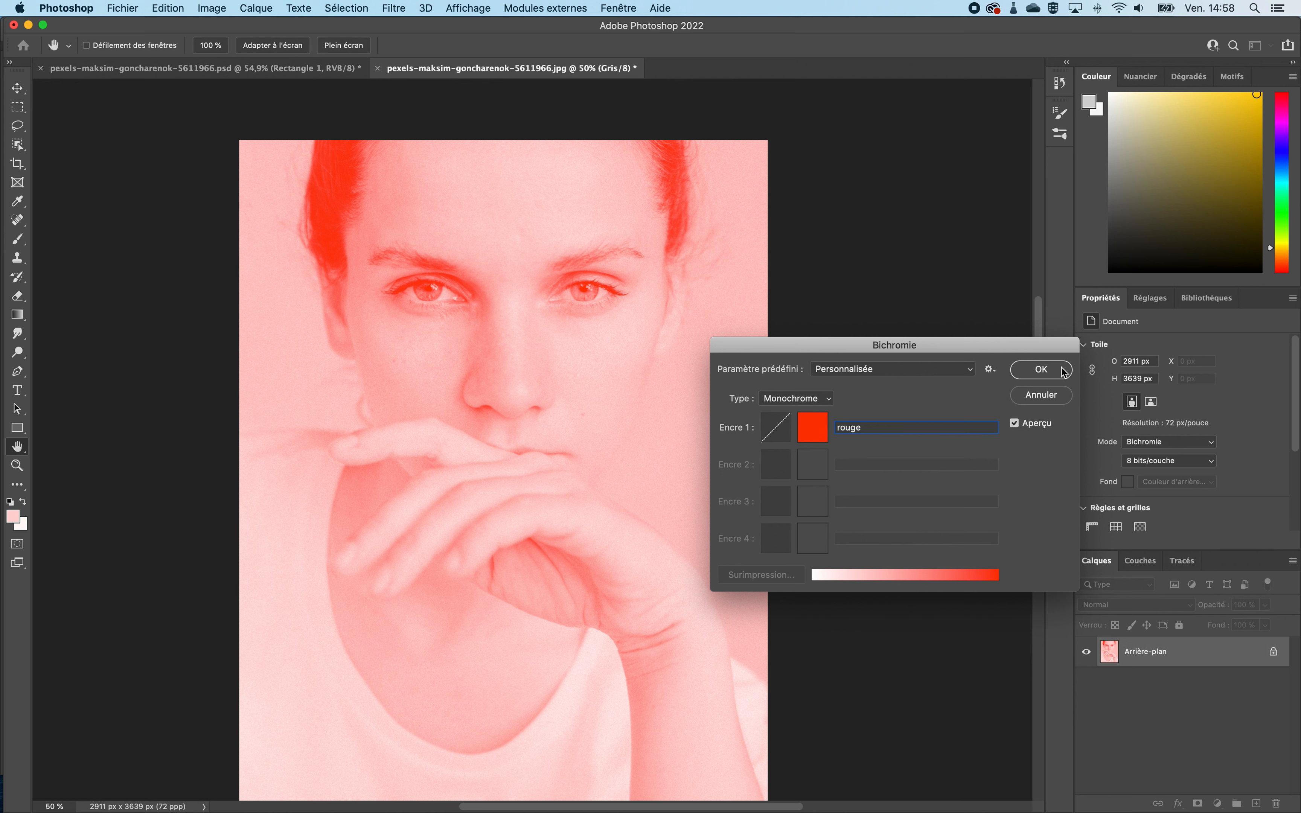
left_click(1041, 369)
Try a saturated yellow as the foreground colour and add an empty layer above the background.
left_click(1243, 106)
left_click(1261, 95)
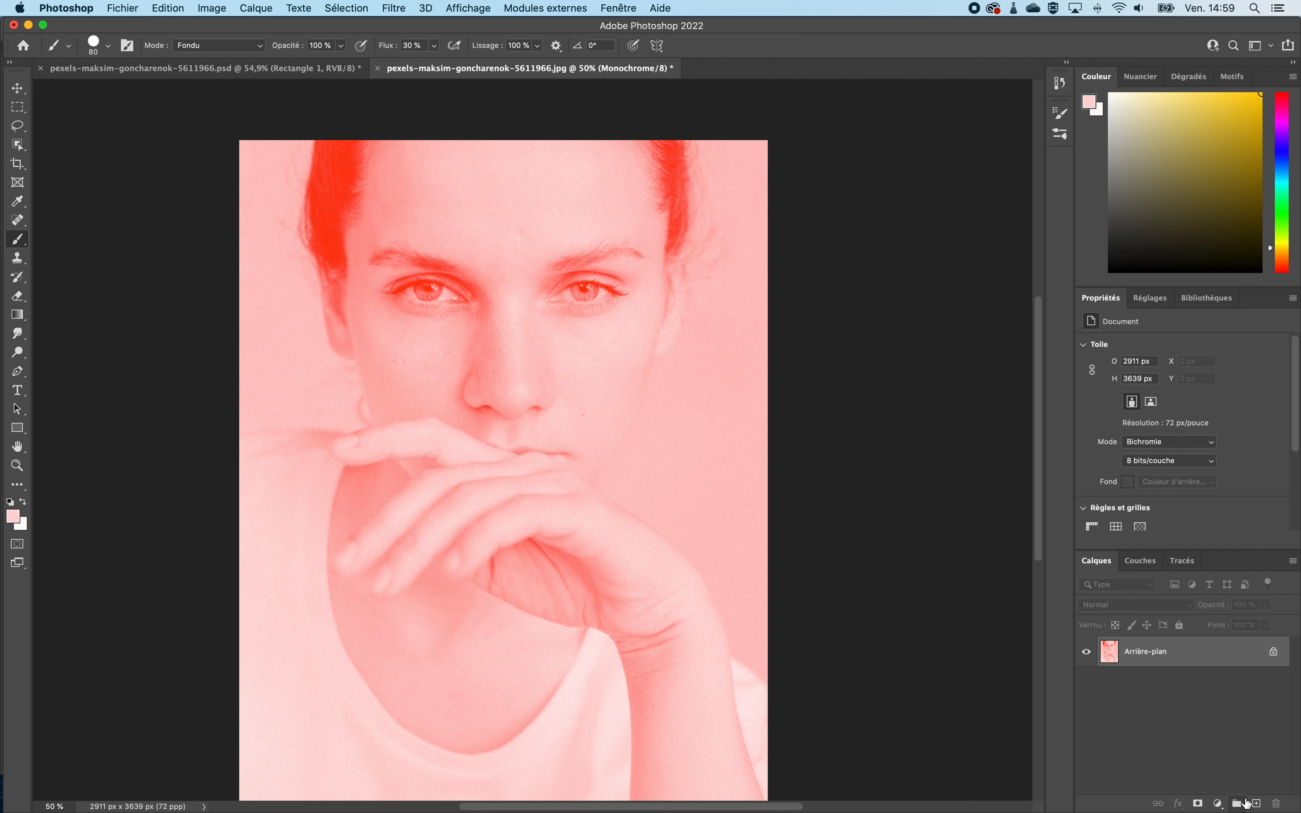
left_click(1256, 803)
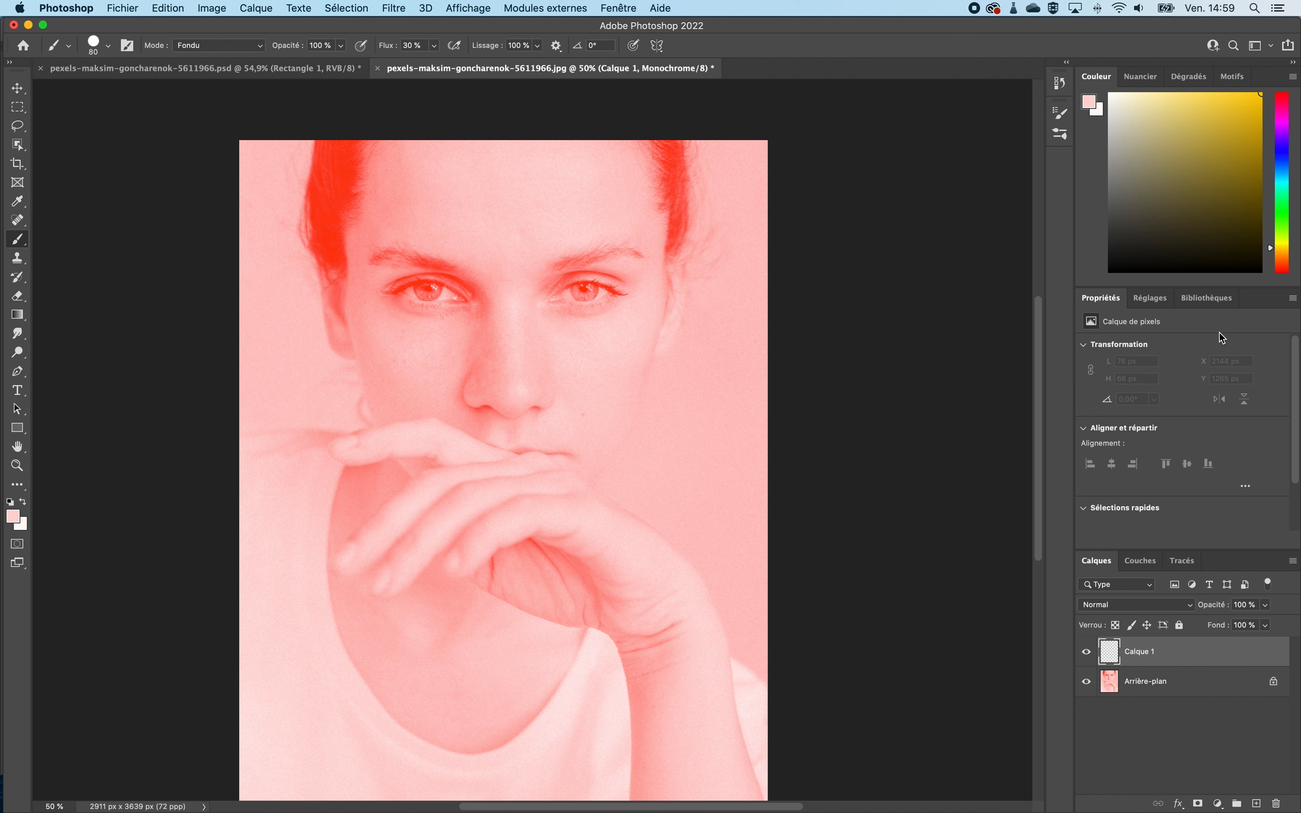
Try painting a zigzag brush stroke over the face with yellow chosen, and undo the stroke.
left_click(1251, 105)
left_click_drag(564, 248, 620, 248)
mouse_move(473, 247)
left_mouse_down()
mouse_move(401, 380)
mouse_move(411, 496)
left_mouse_up()
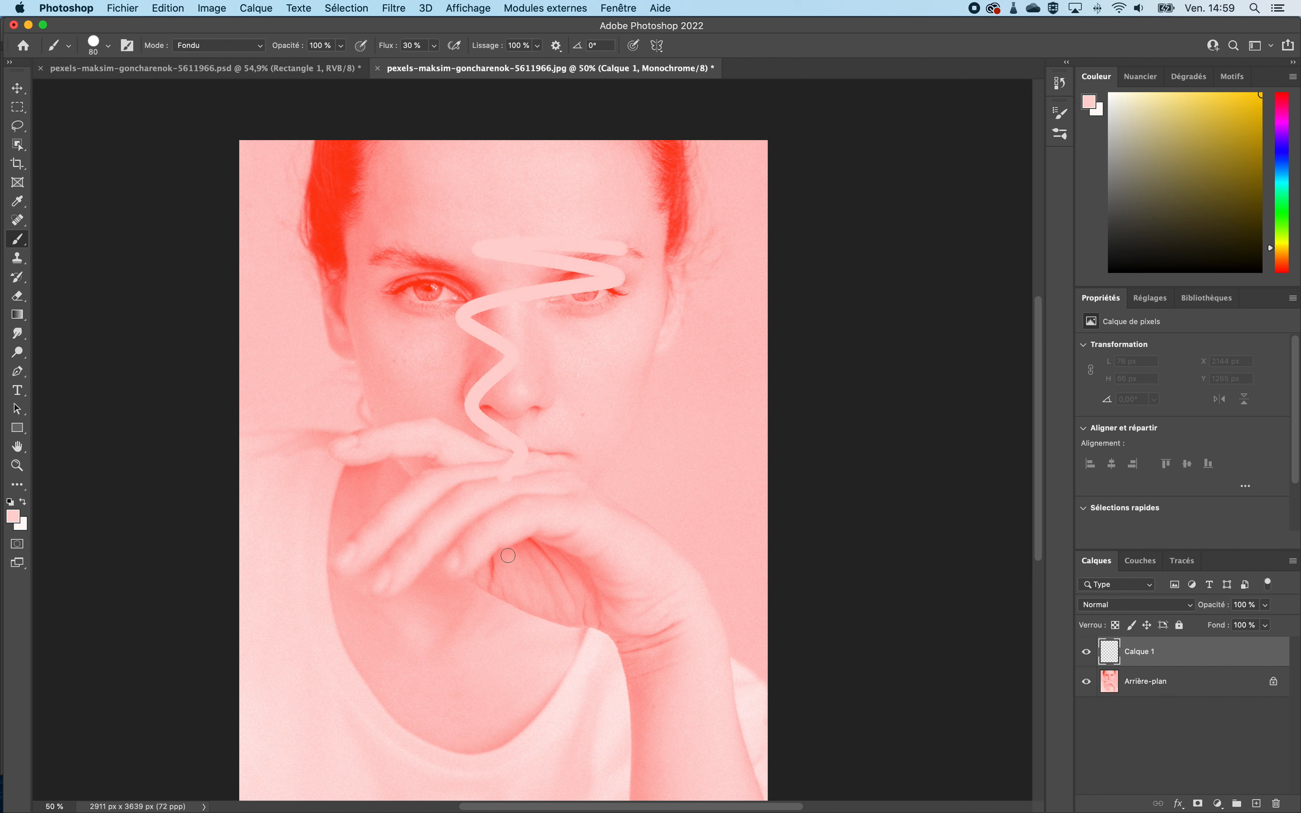
key("super+z")
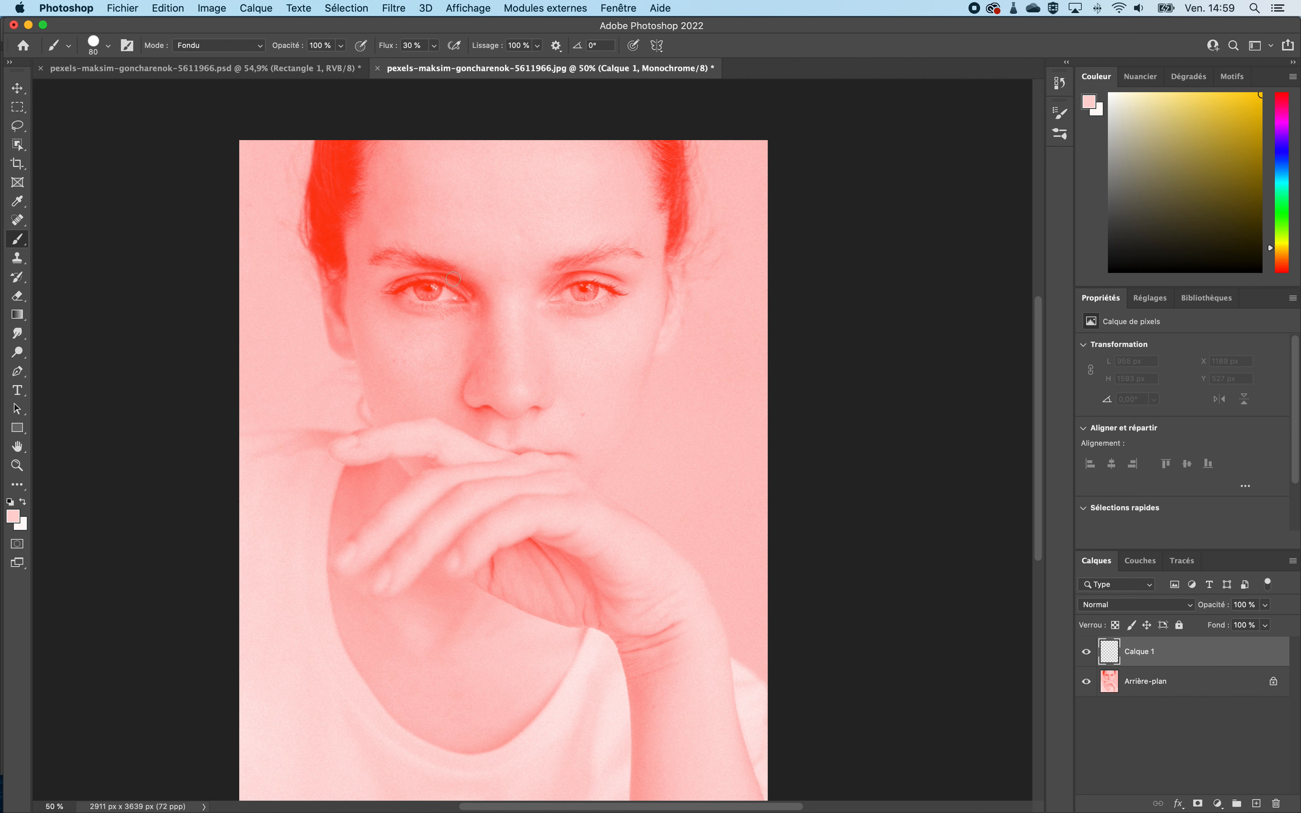
Convert the image to Couleurs RVB mode without flattening the layers.
left_click(204, 9)
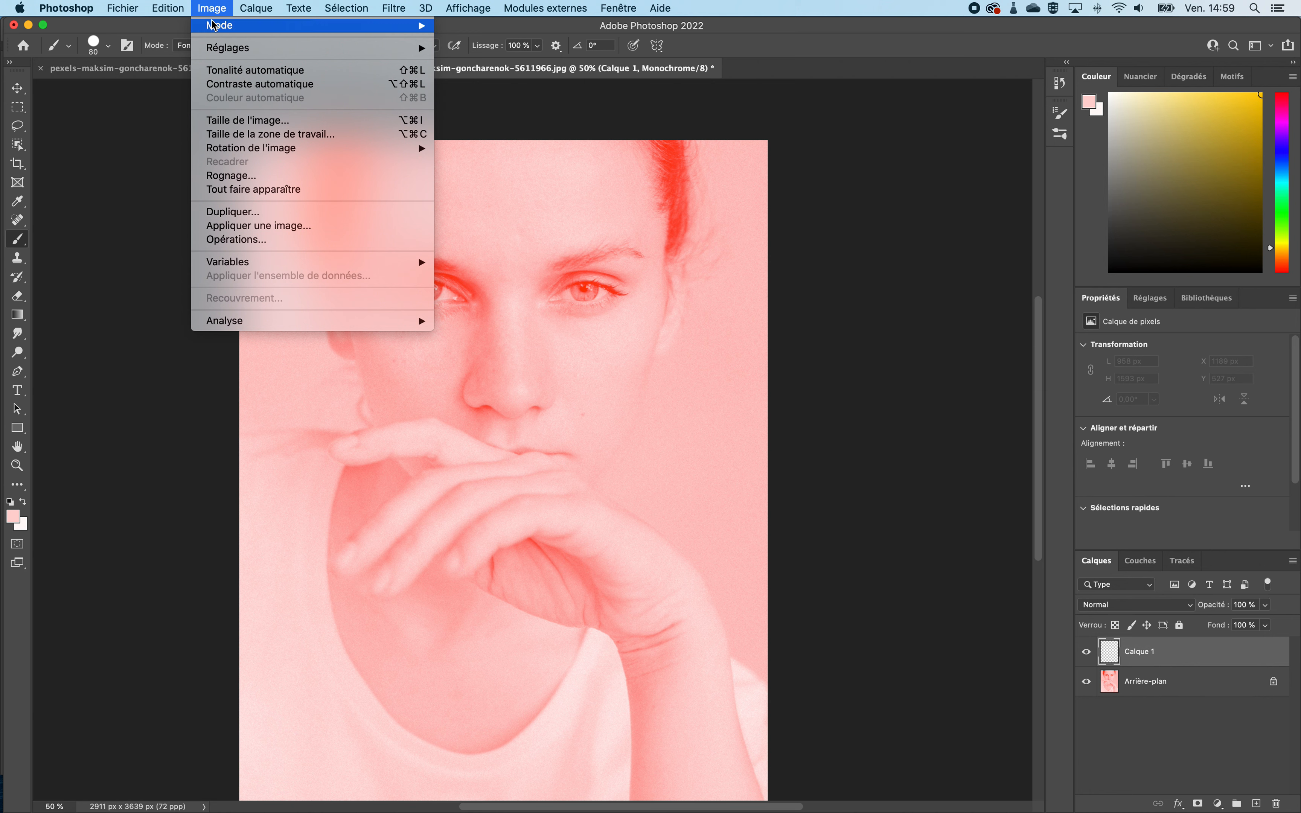
mouse_move(219, 25)
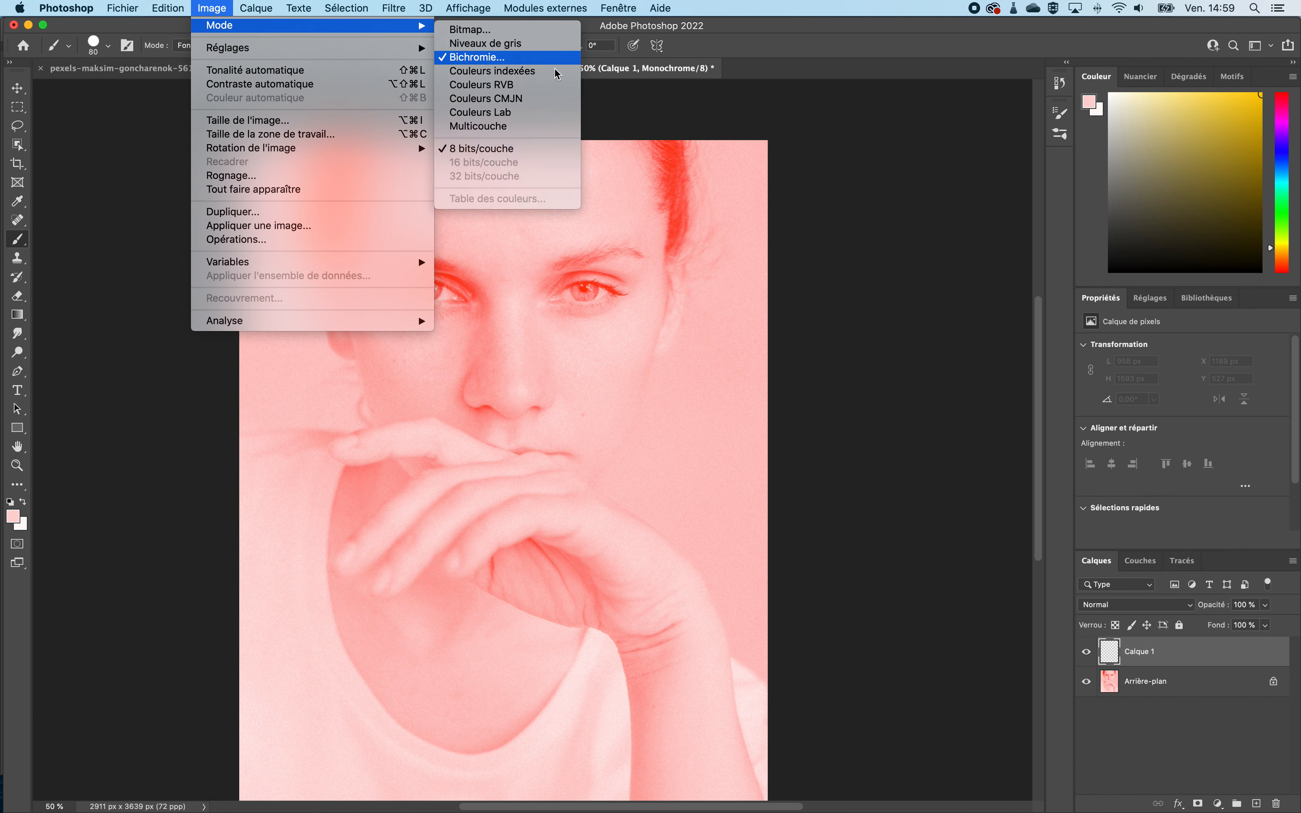
left_click(542, 85)
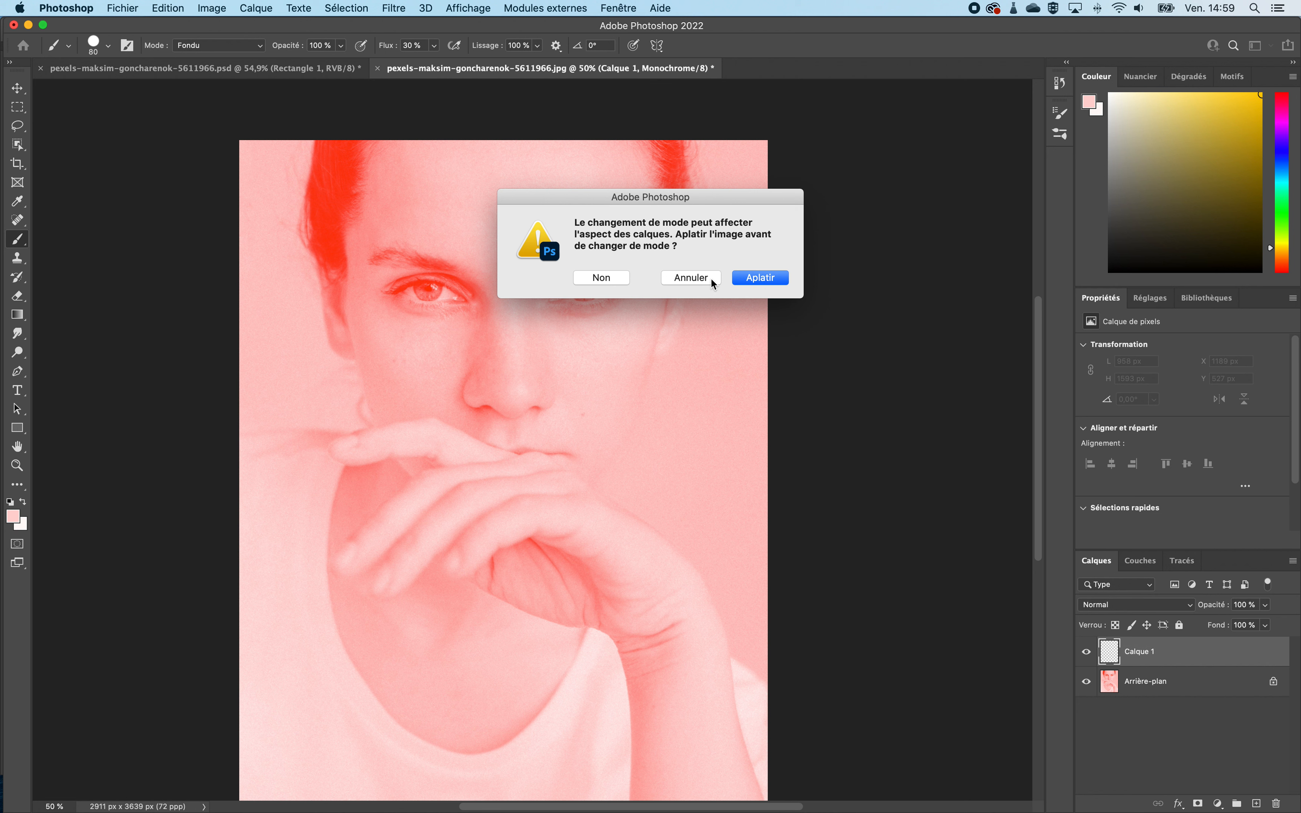
left_click(617, 277)
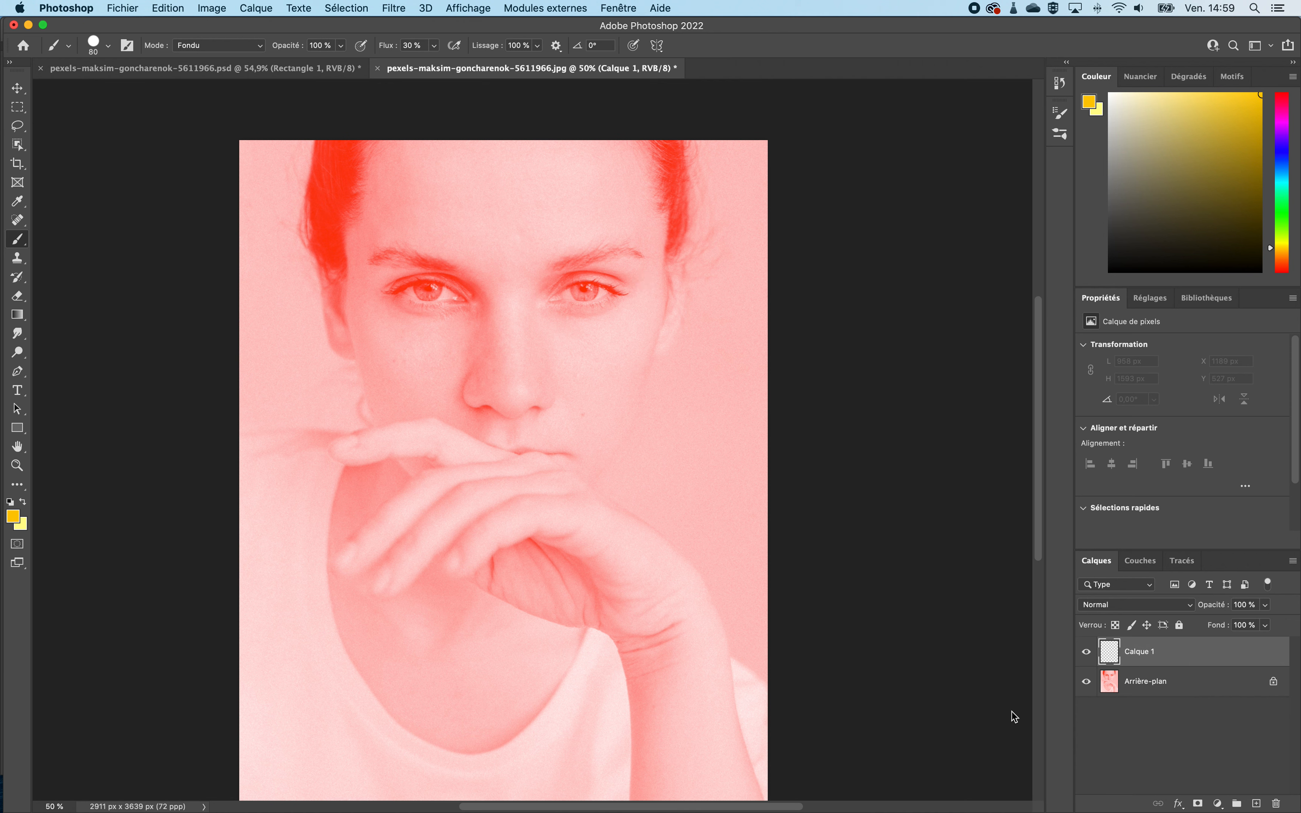
Draw a rectangle shape about 2535 × 3389 px, inset from the image edges, and fill it with light yellow.
left_click(23, 502)
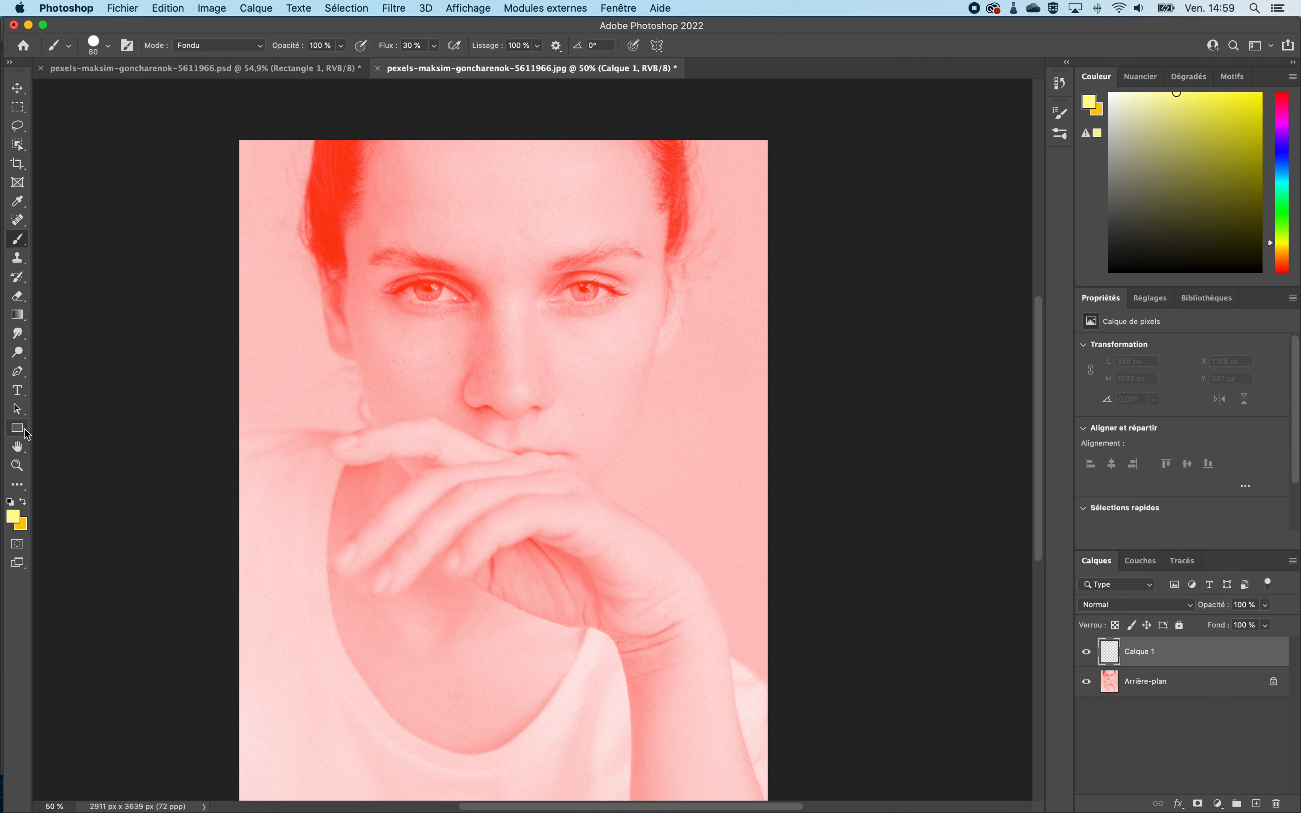
left_click(26, 432)
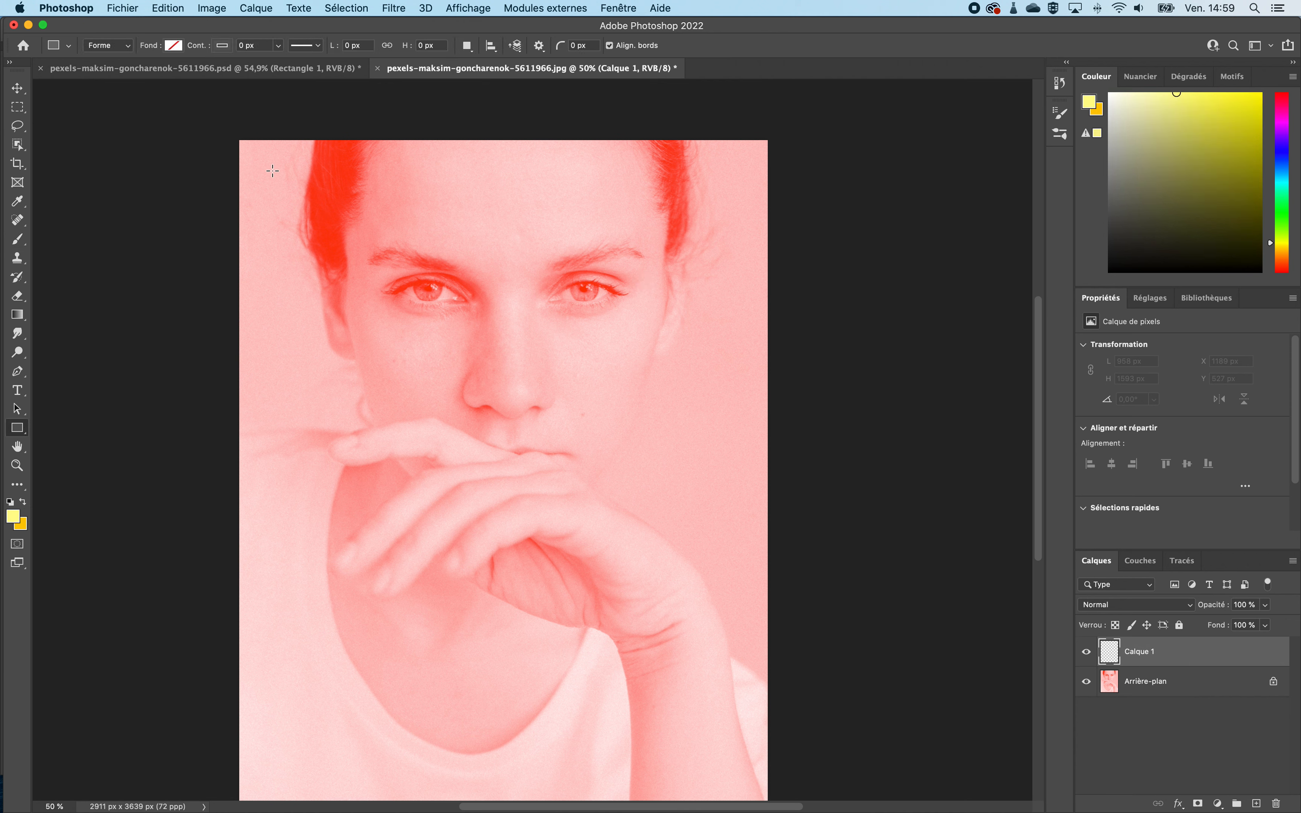
left_click_drag(273, 171, 731, 786)
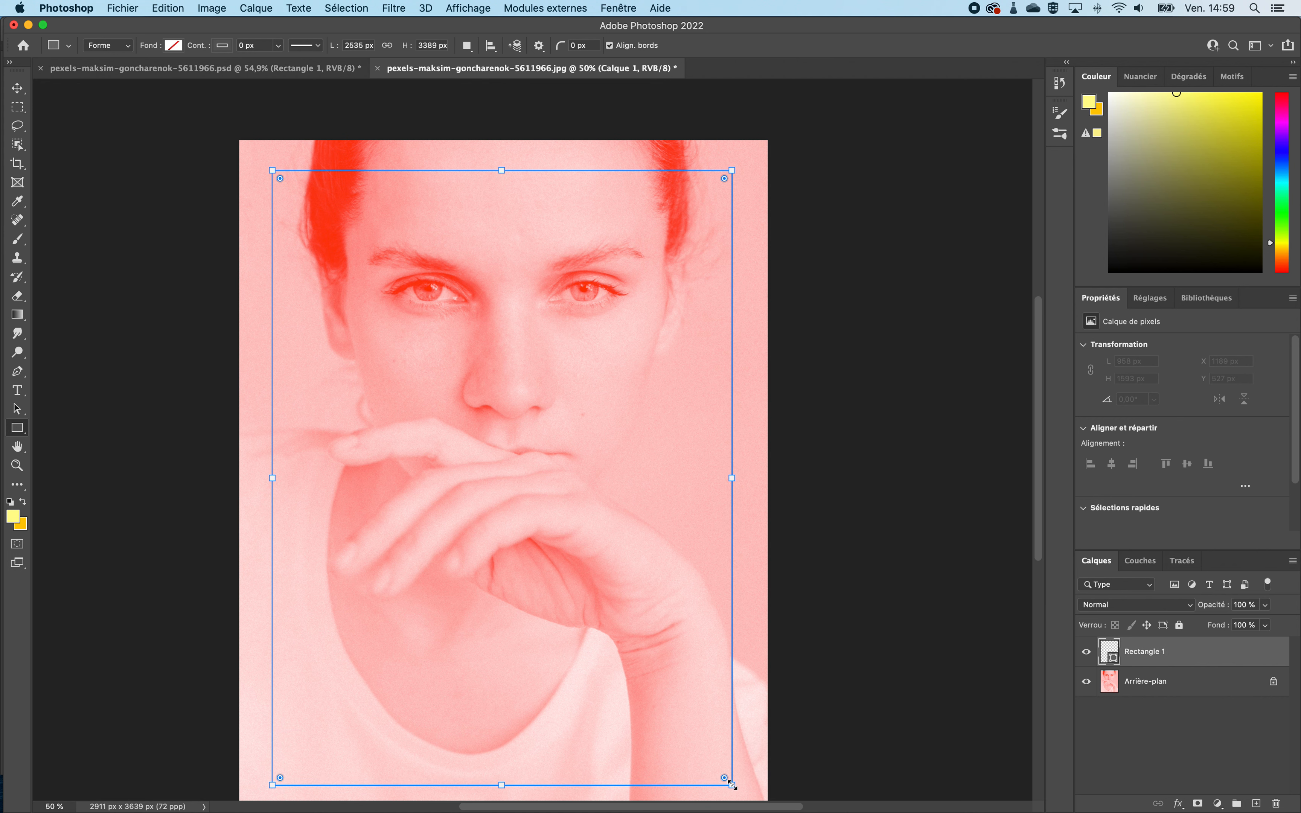
left_click(181, 47)
left_click(89, 121)
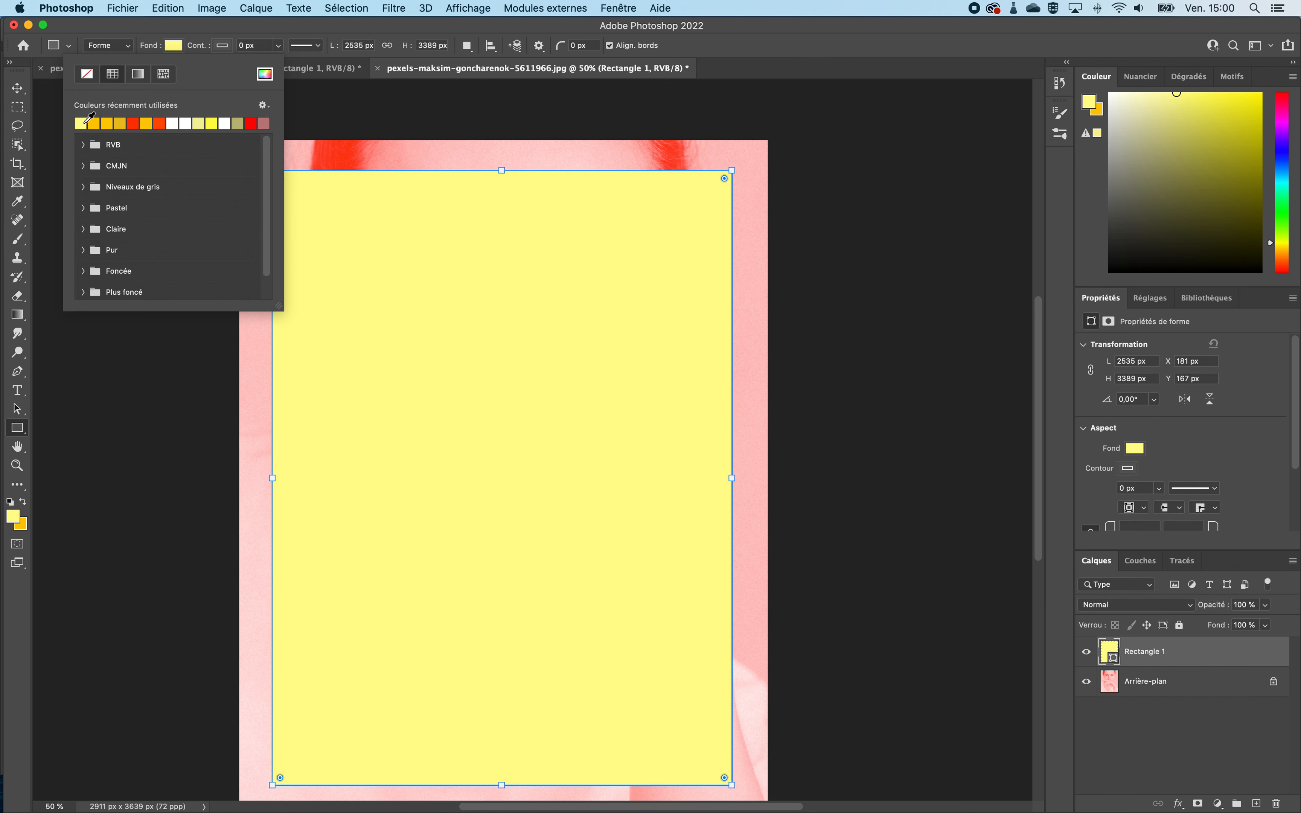
Set the yellow rectangle layer's blending mode to Produit.
left_click(1145, 659)
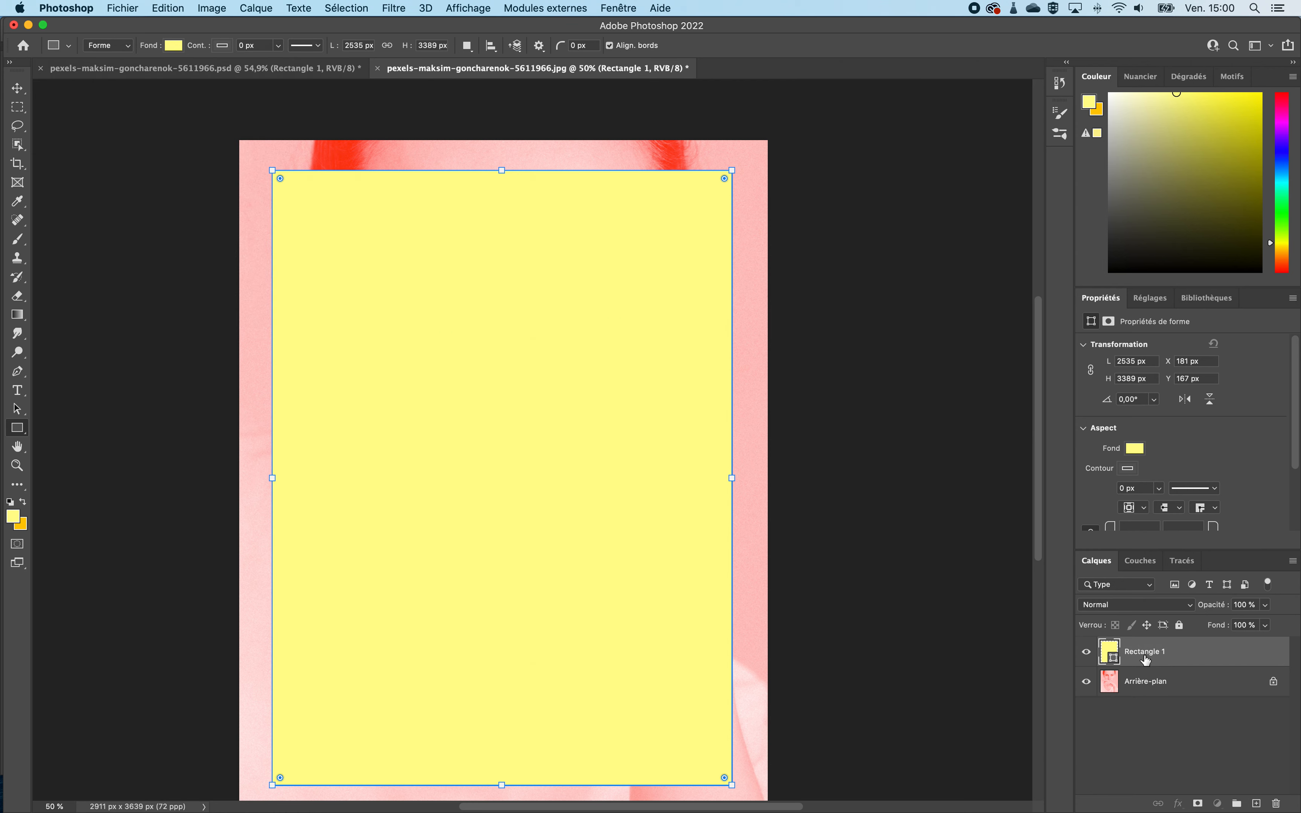
left_click(1149, 606)
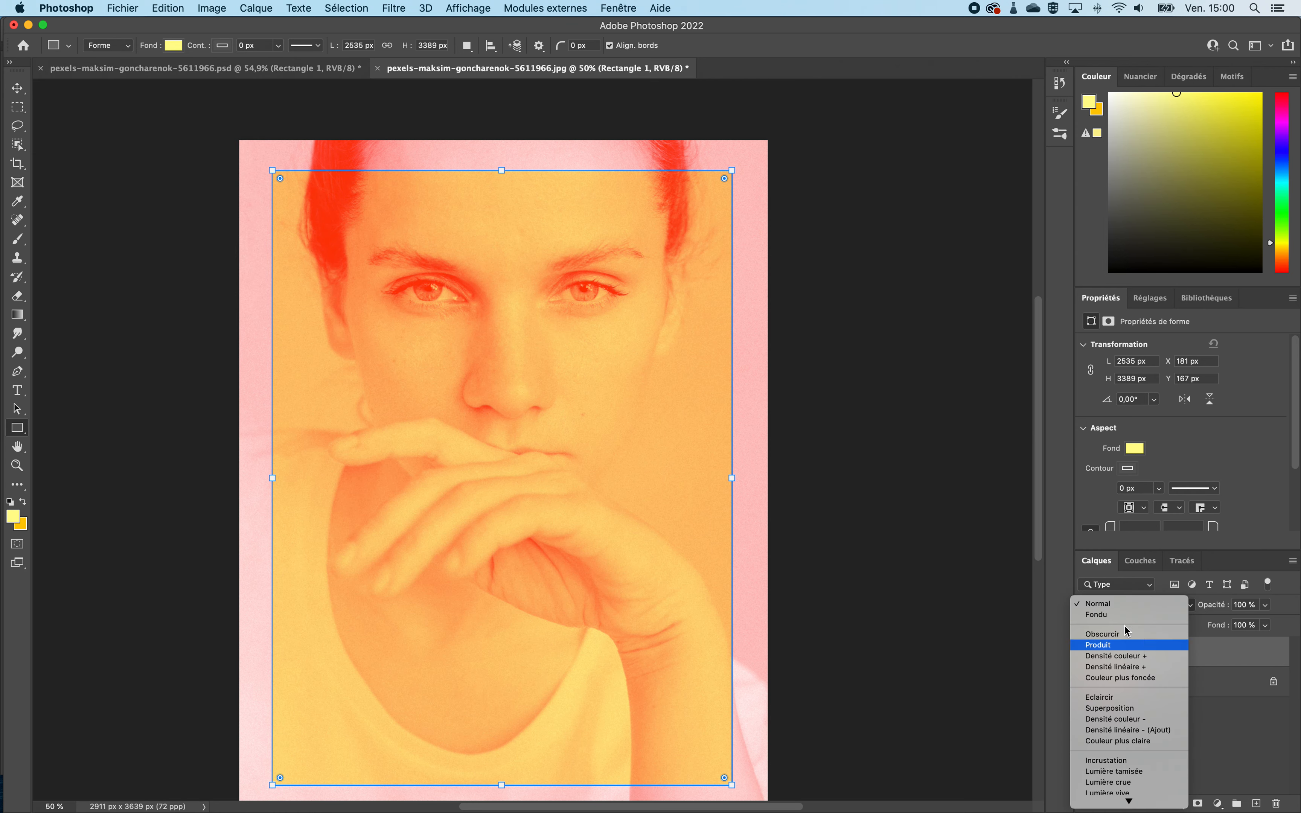
left_click(1107, 644)
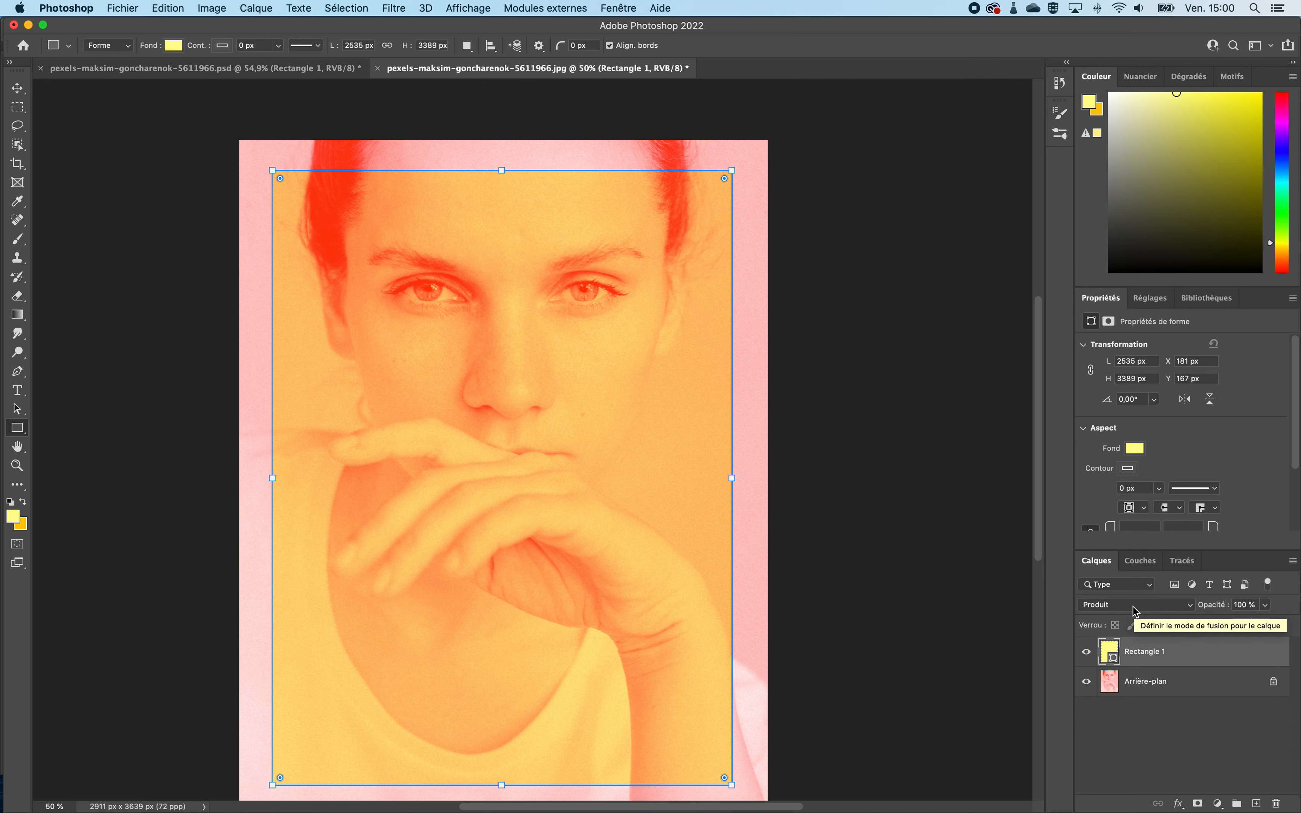
Switch to the other open document, the .psd version, to view the "Bonjour" design.
left_click(262, 70)
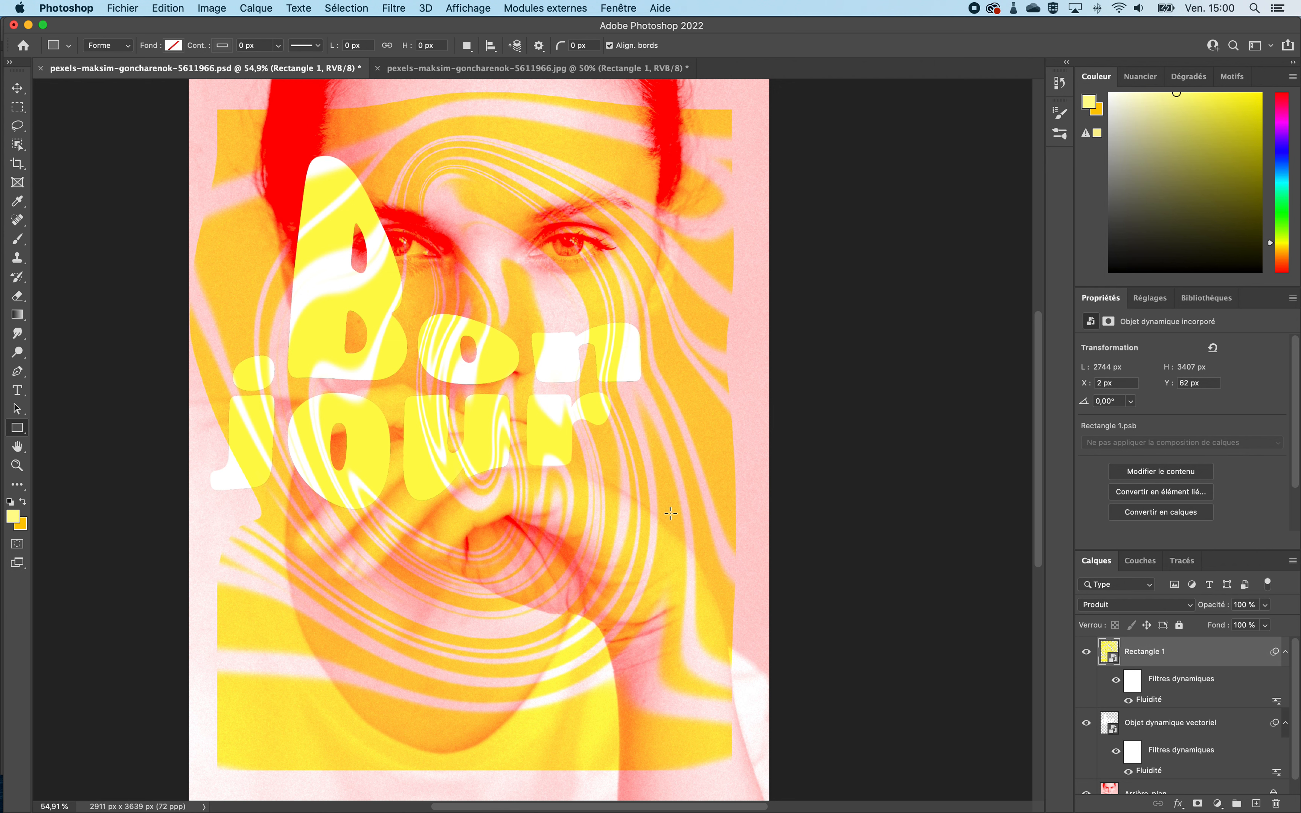
Return to the .jpg document, add a layer mask to the yellow rectangle and paint winding black brush strokes across it.
left_click(595, 69)
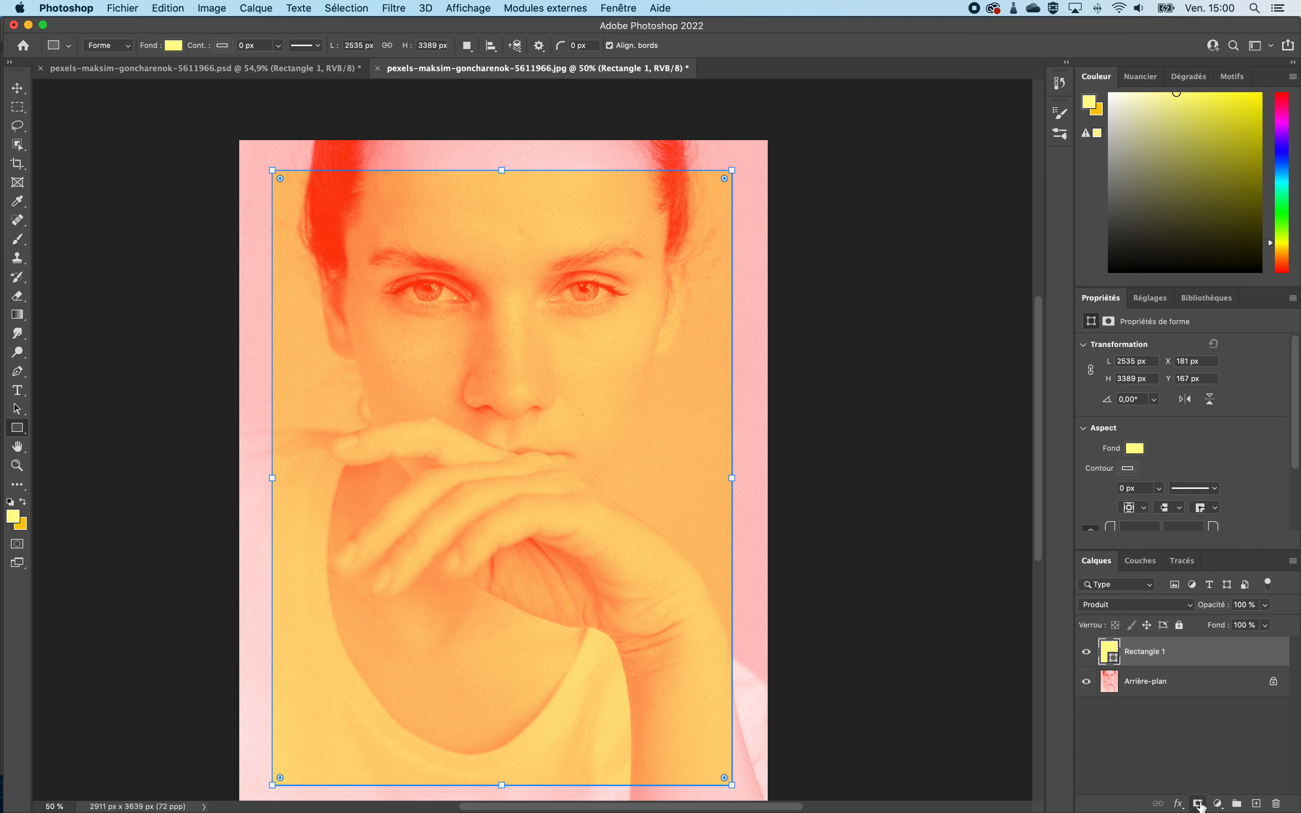
left_click(1198, 803)
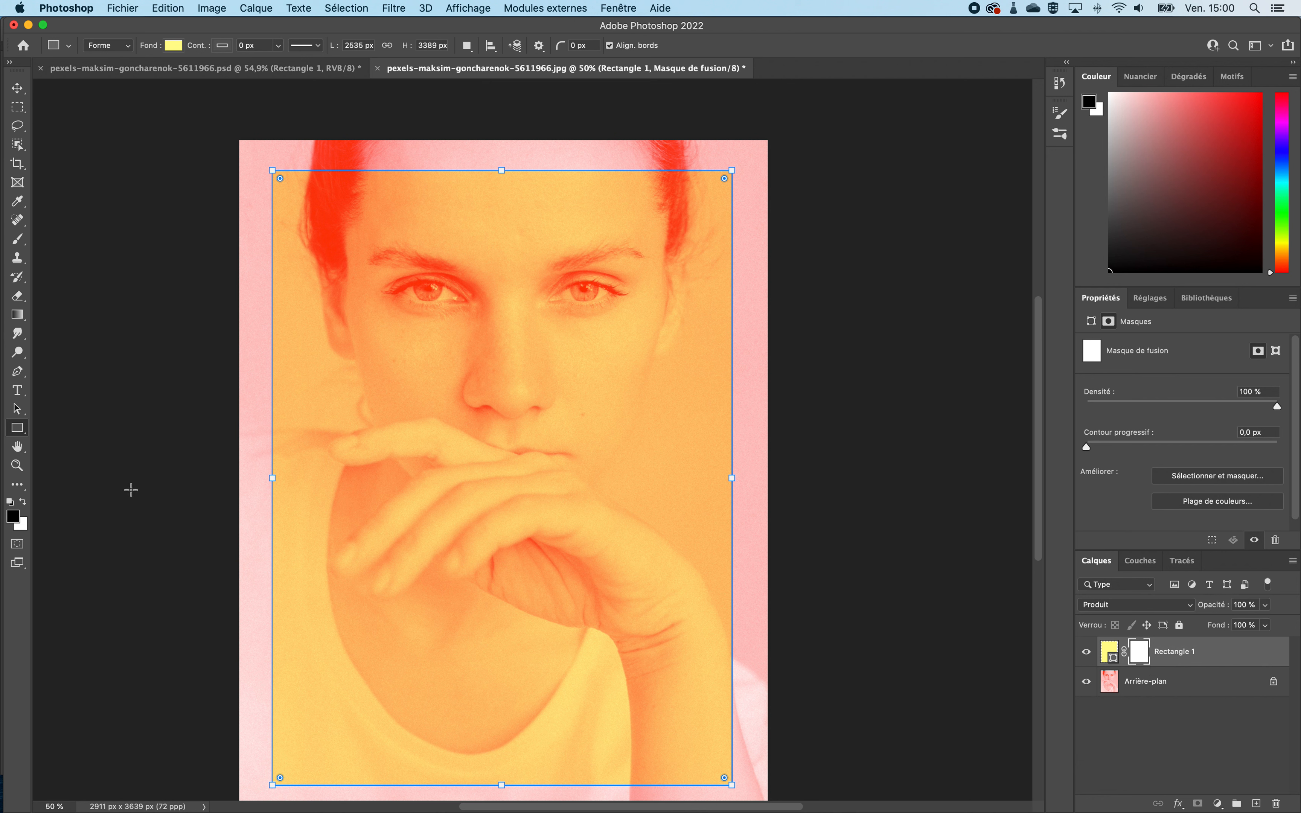
key("b")
mouse_move(755, 212)
left_mouse_down()
mouse_move(542, 200)
mouse_move(653, 285)
mouse_move(317, 360)
mouse_move(645, 605)
left_mouse_up()
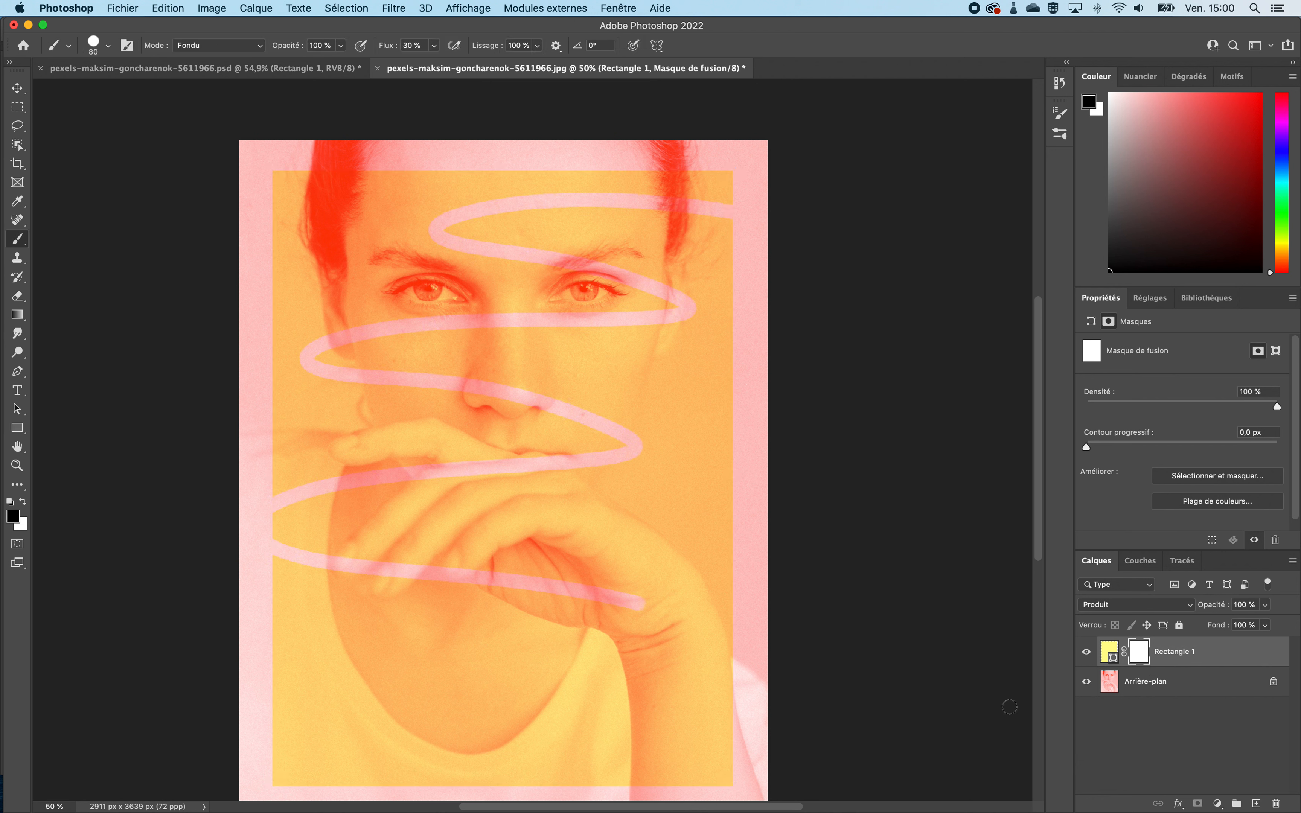
mouse_move(1010, 706)
left_mouse_down()
mouse_move(500, 732)
mouse_move(231, 603)
mouse_move(704, 613)
mouse_move(639, 448)
mouse_move(65, 351)
mouse_move(643, 442)
mouse_move(613, 404)
mouse_move(622, 511)
left_mouse_up()
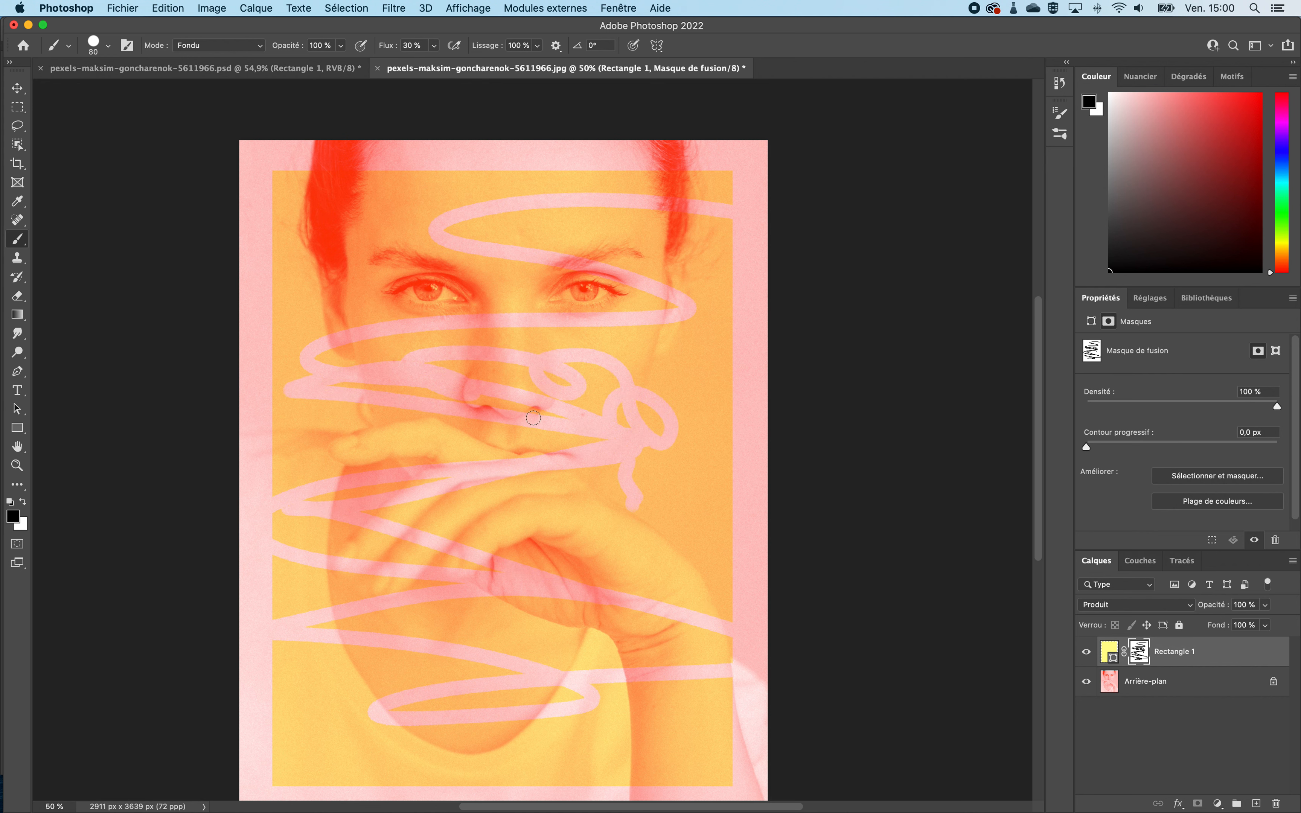
scroll(590, 439, "down", 3)
scroll(591, 439, "up", 3)
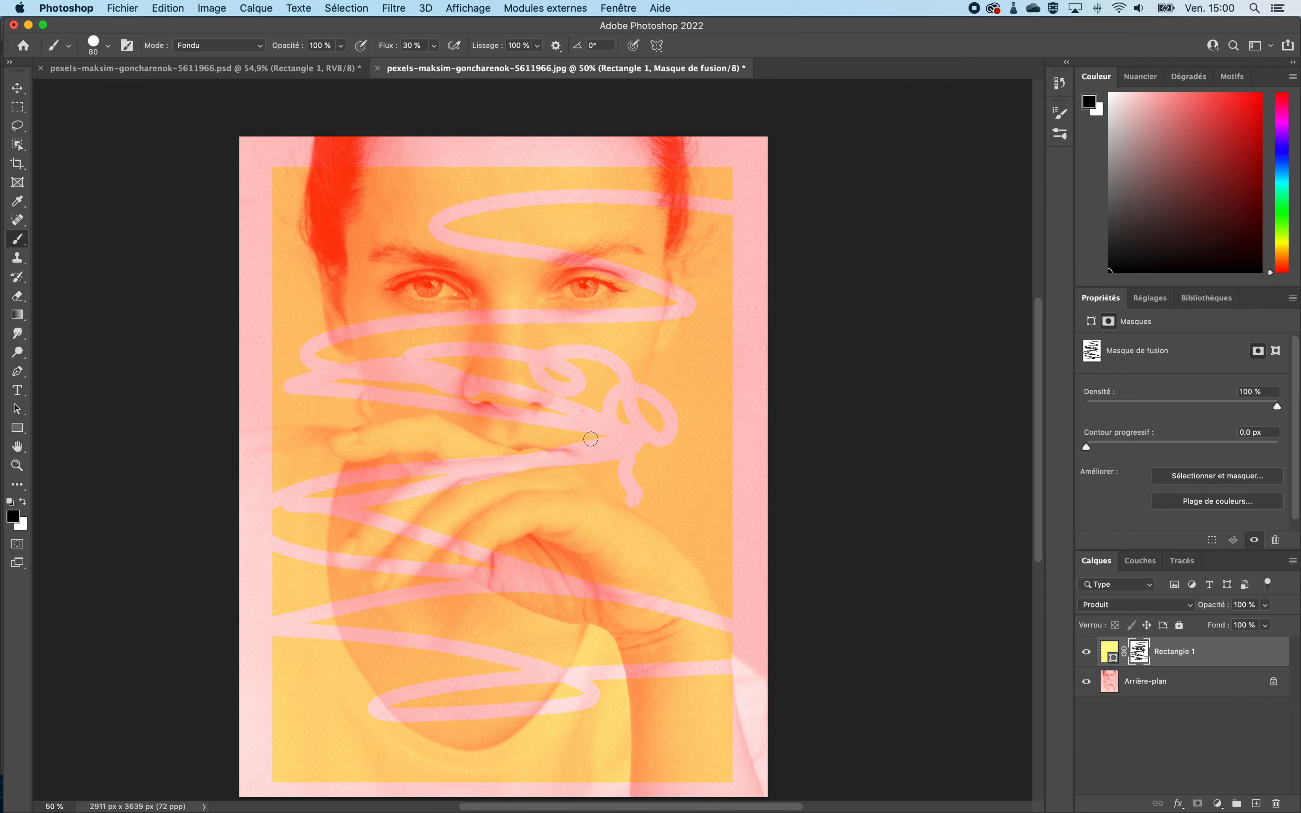
Convert the masked rectangle layer to a smart object and swirl it with the Fluidité filter at brush size 1203.
right_click(1201, 654)
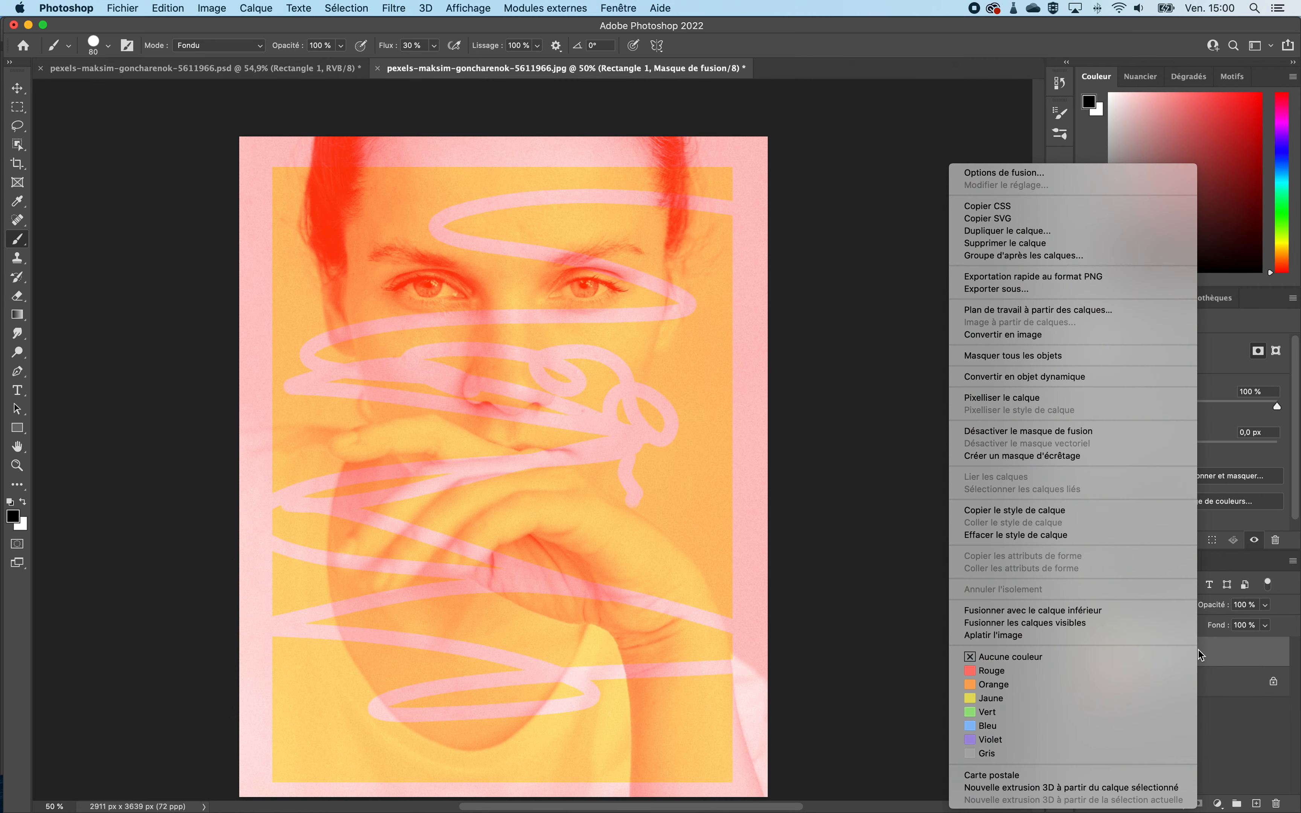
left_click(1115, 376)
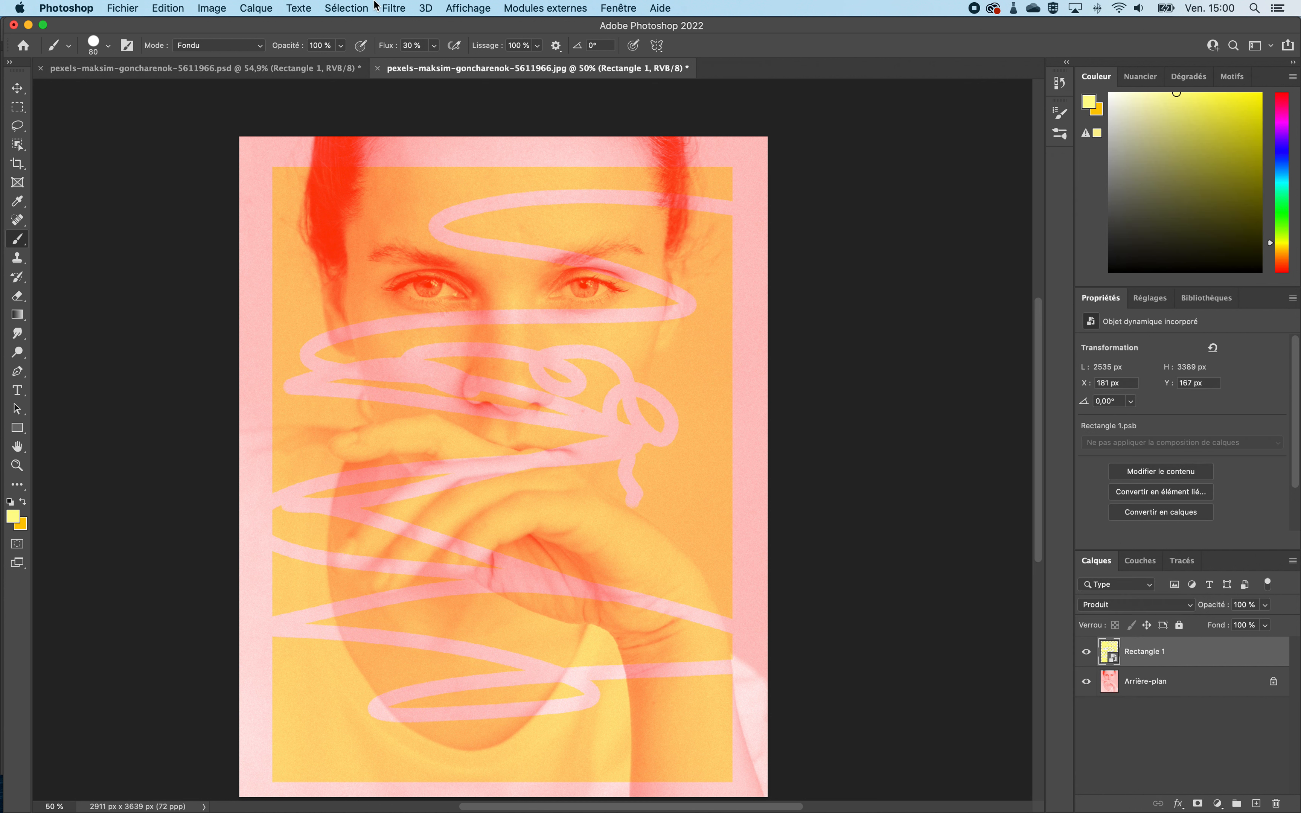
left_click(393, 8)
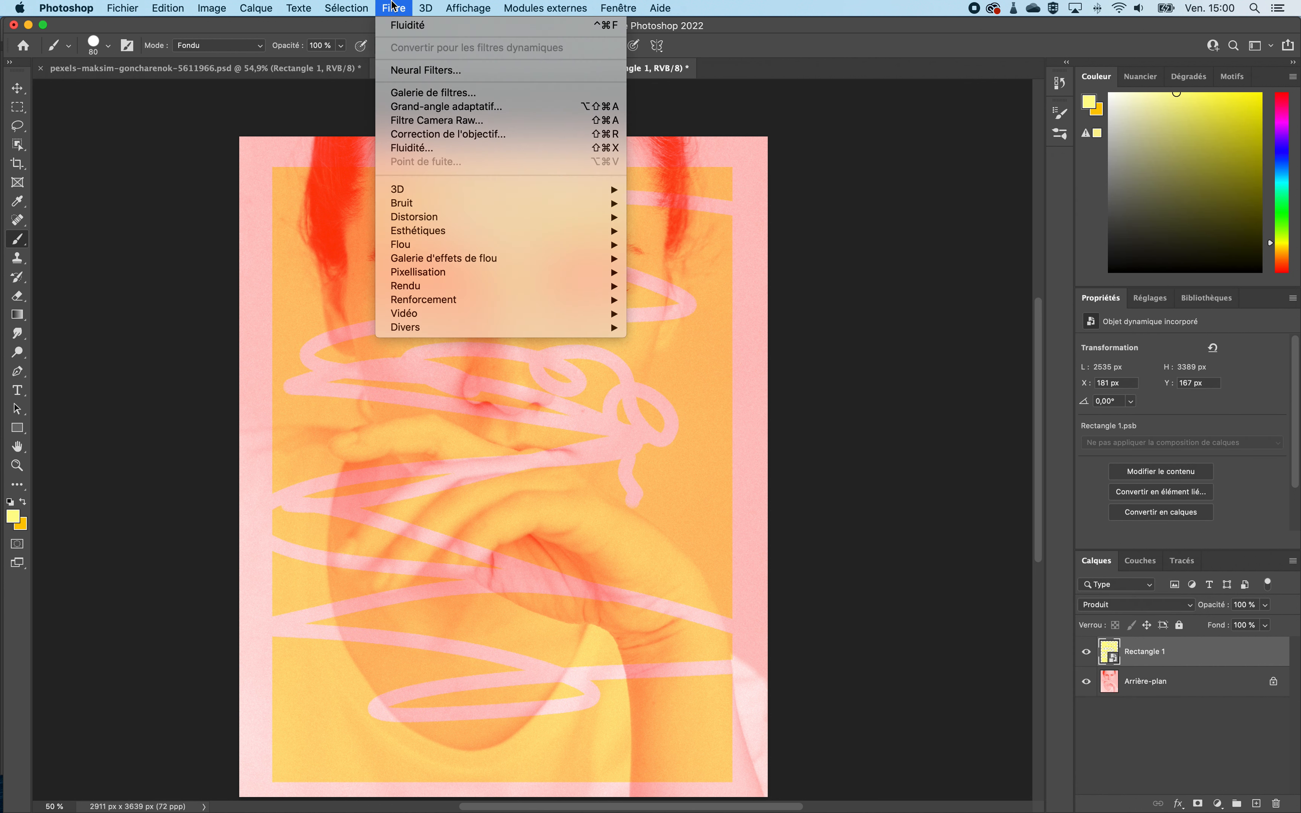
left_click(403, 150)
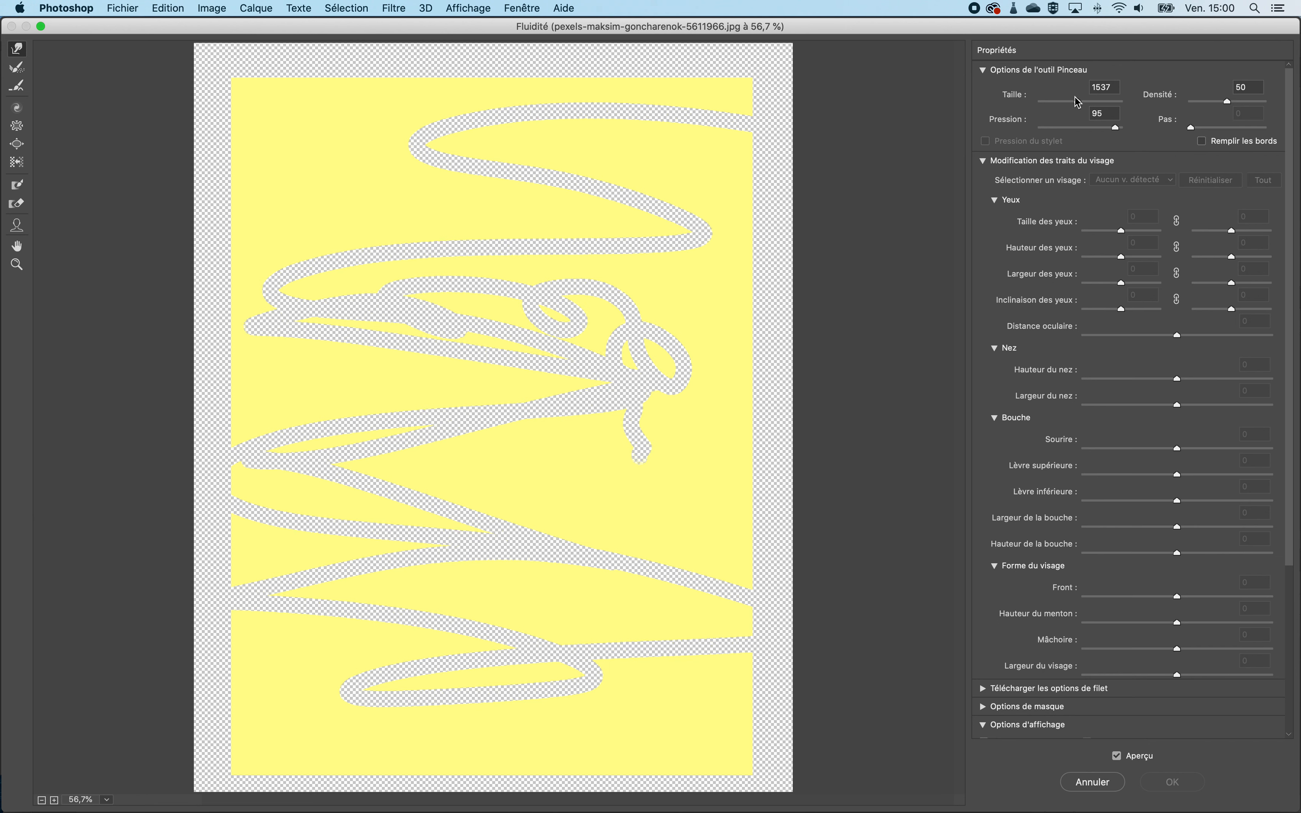
left_click_drag(1077, 102, 1076, 102)
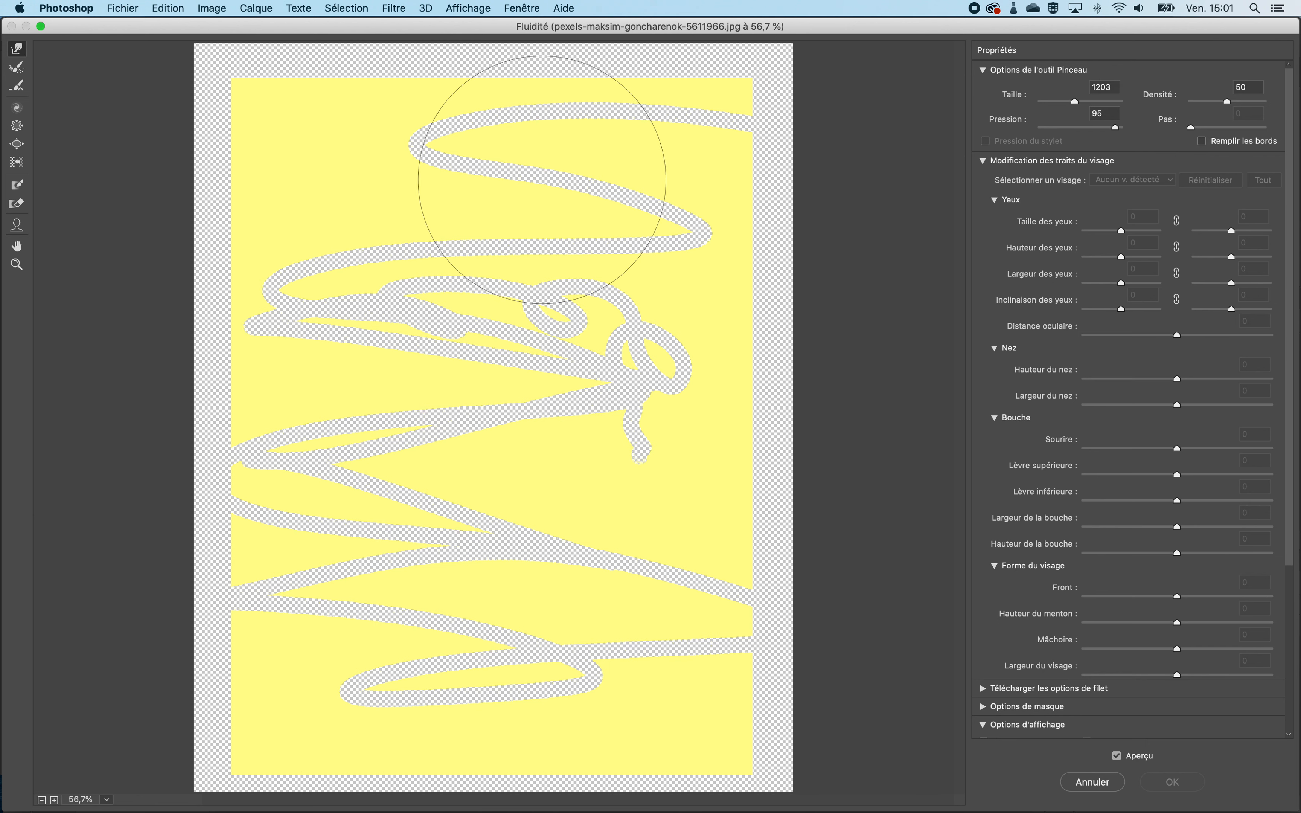
mouse_move(598, 201)
left_mouse_down()
mouse_move(492, 269)
mouse_move(697, 329)
mouse_move(405, 286)
mouse_move(485, 485)
mouse_move(490, 315)
mouse_move(490, 584)
mouse_move(528, 258)
mouse_move(597, 543)
mouse_move(288, 462)
mouse_move(401, 200)
mouse_move(674, 395)
mouse_move(636, 730)
mouse_move(375, 677)
mouse_move(391, 584)
left_mouse_up()
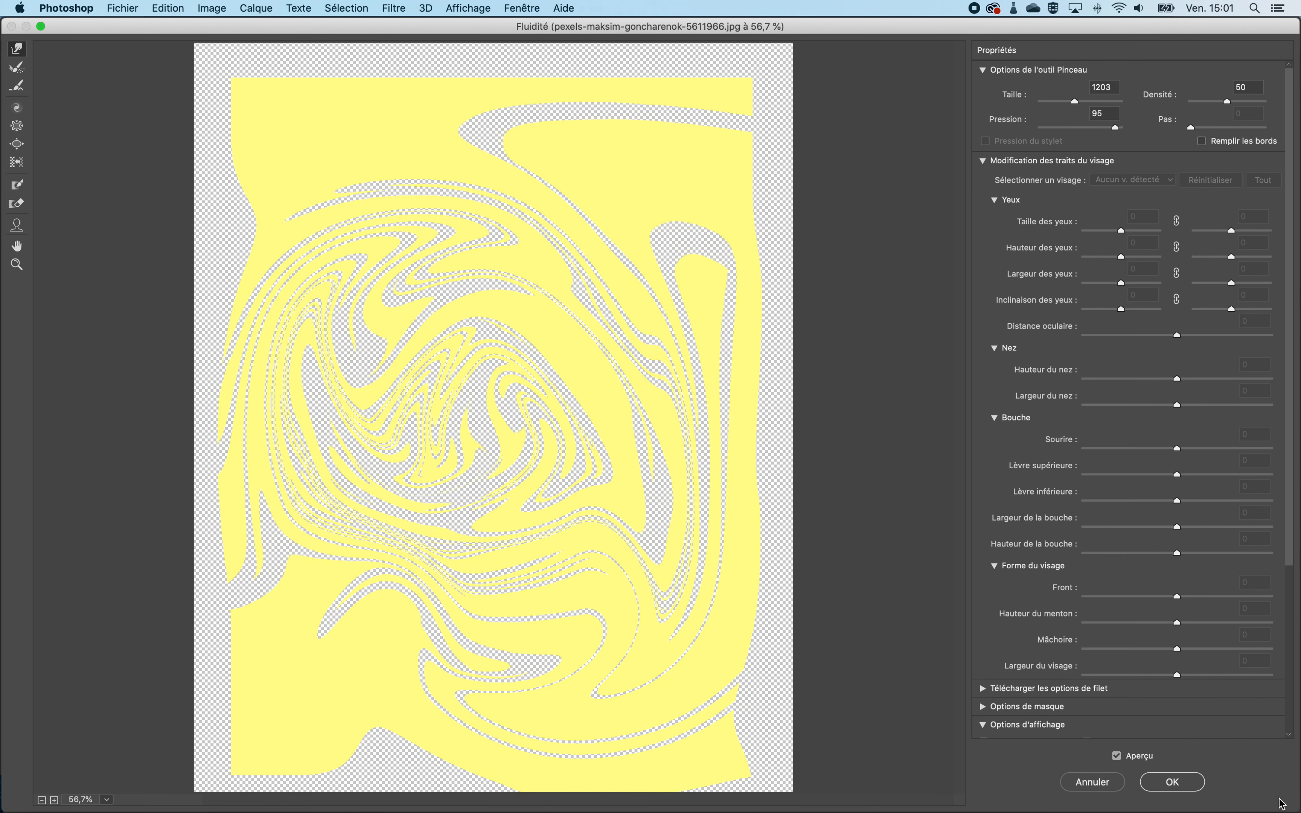
left_click(1162, 784)
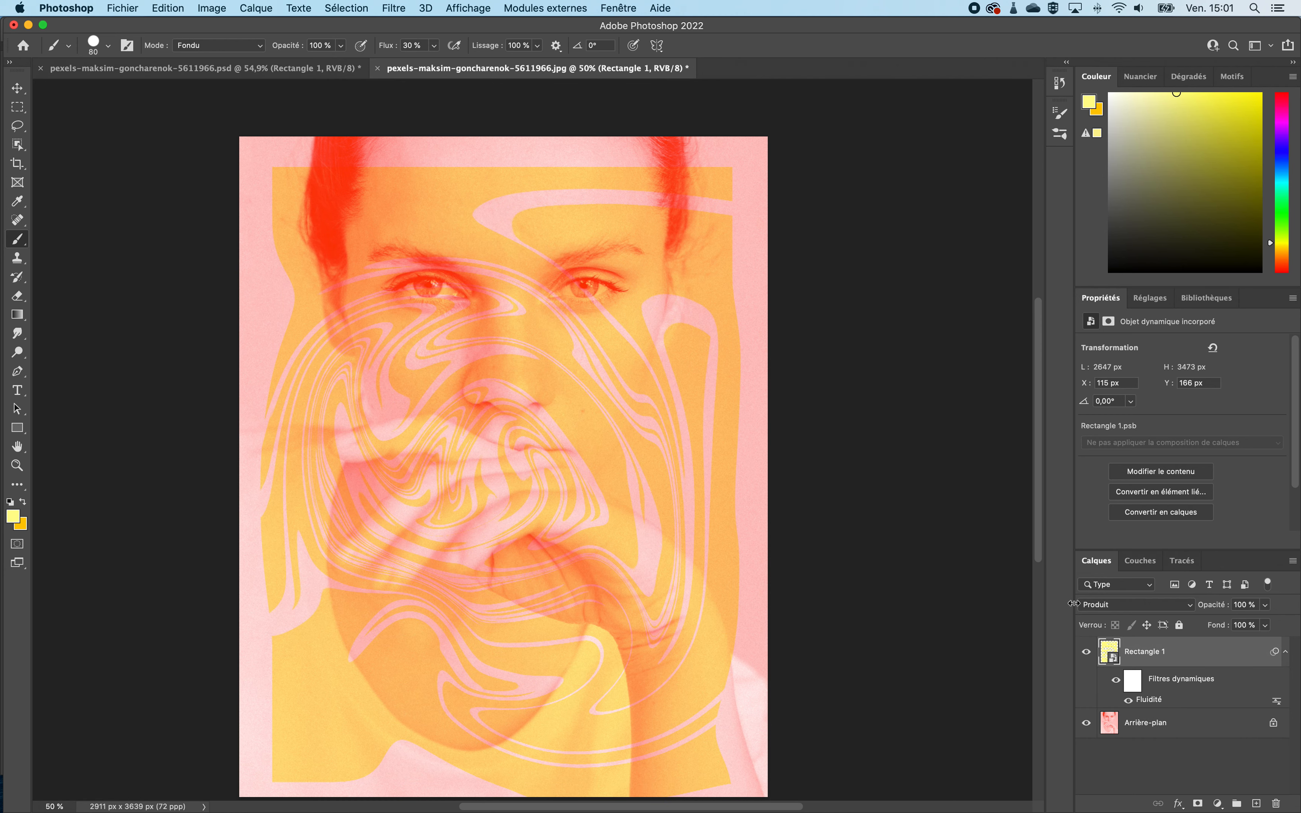
Preview the swirled rectangle layer in Normal blending mode while keeping it set to Produit.
left_click(1136, 606)
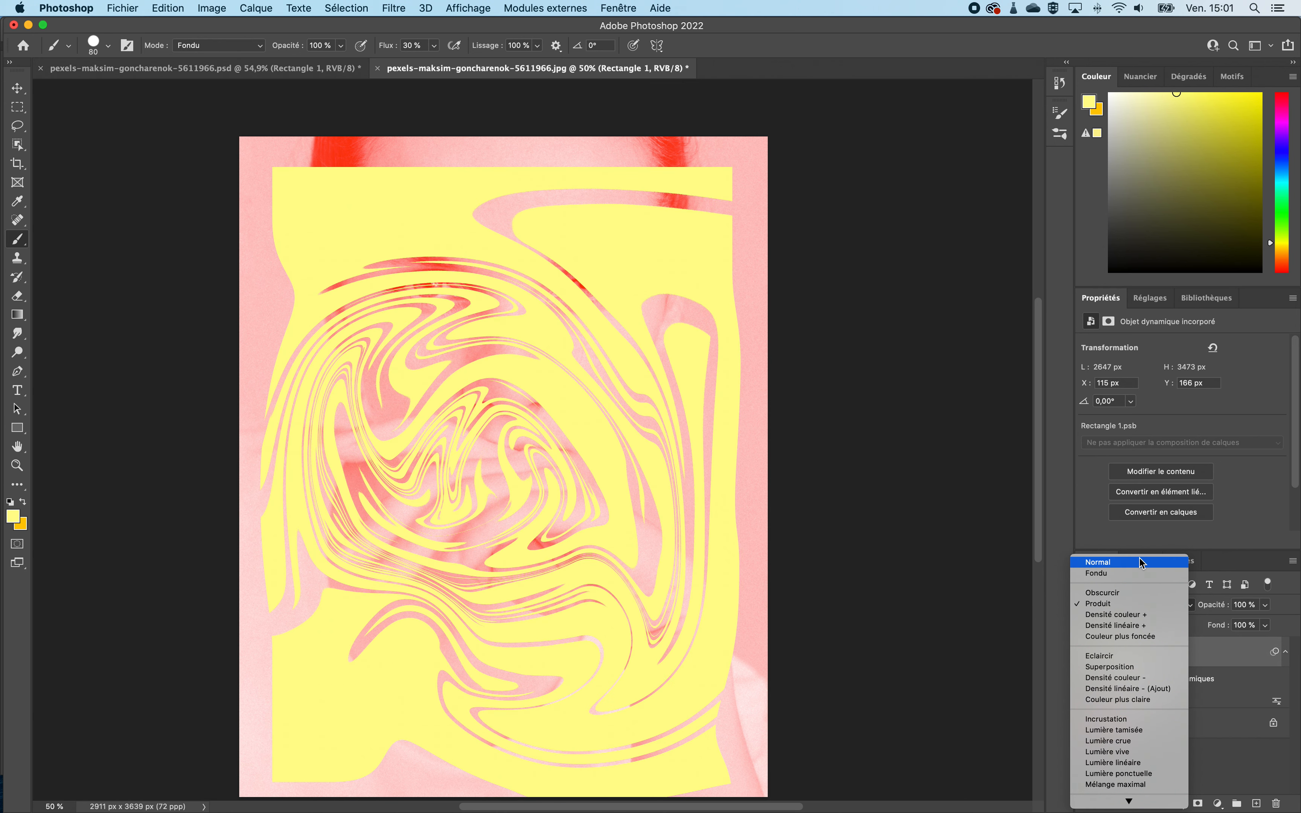
left_click(1131, 605)
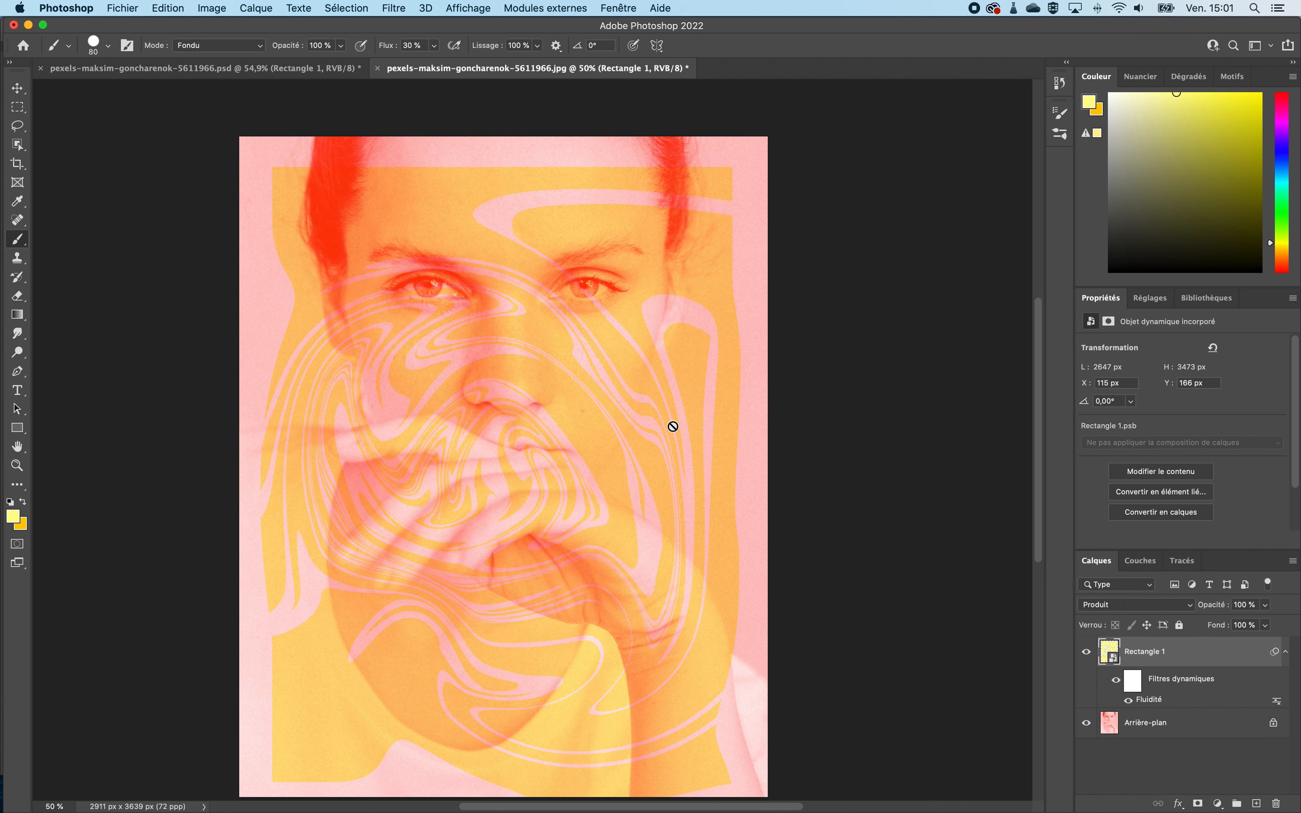
key("z")
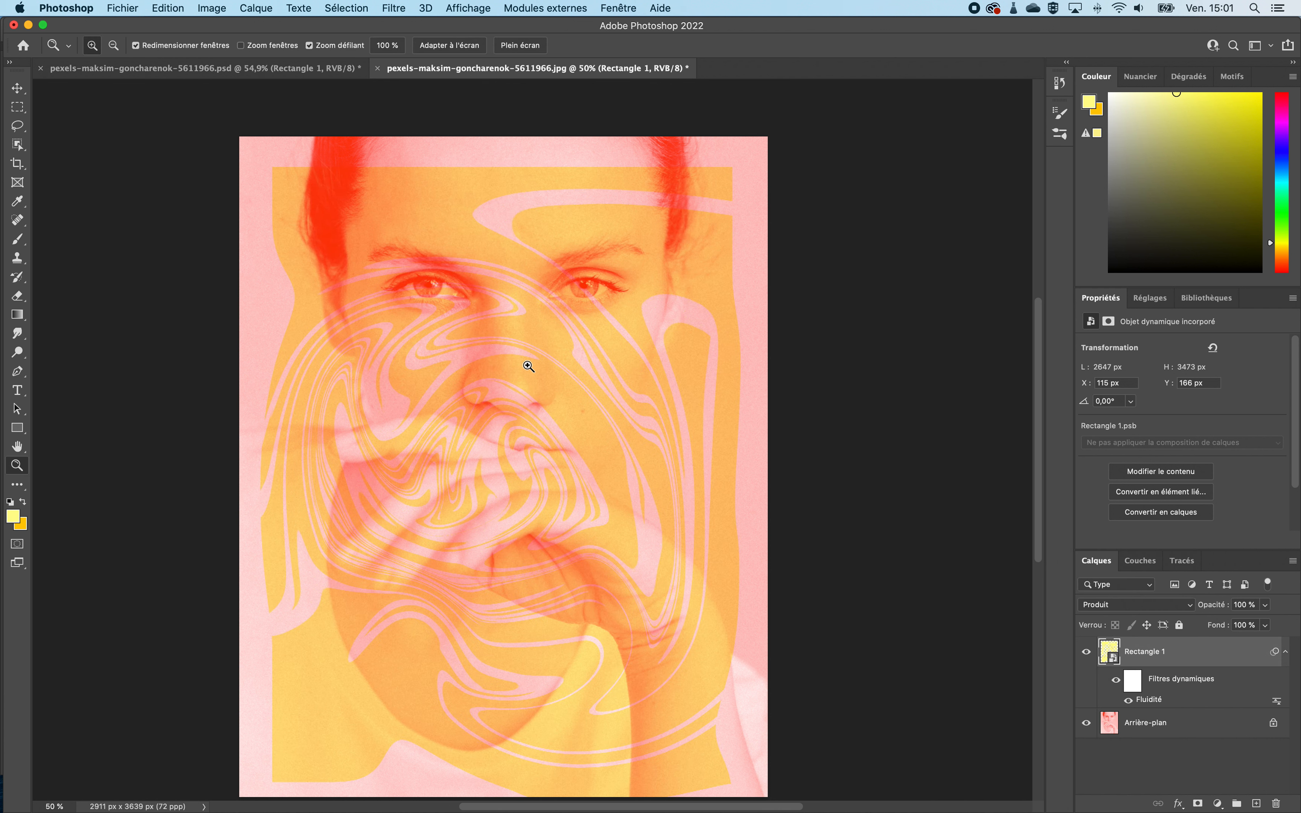
scroll(530, 366, "down", 2)
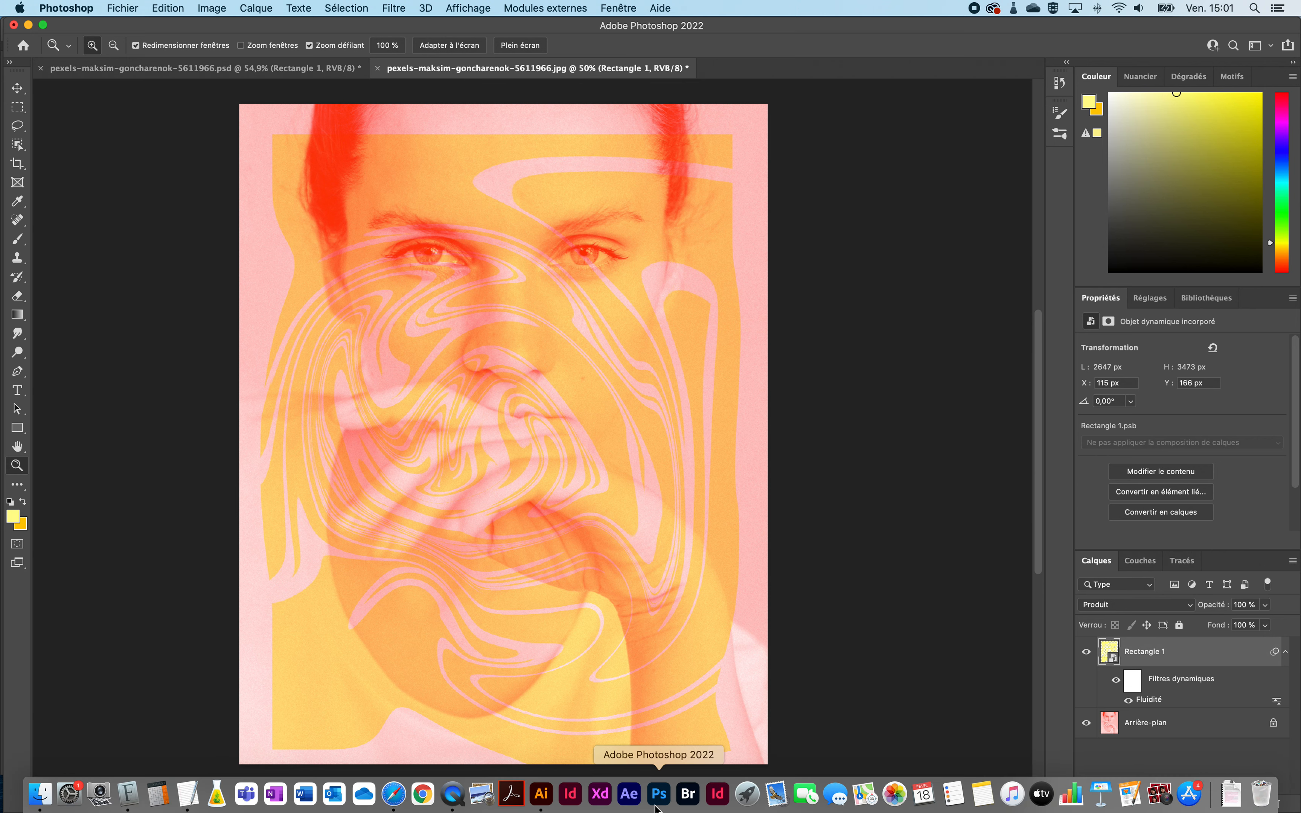
Switch to Illustrator, show the artwork in outline view and copy the "Bonjour" lettering.
left_click(549, 799)
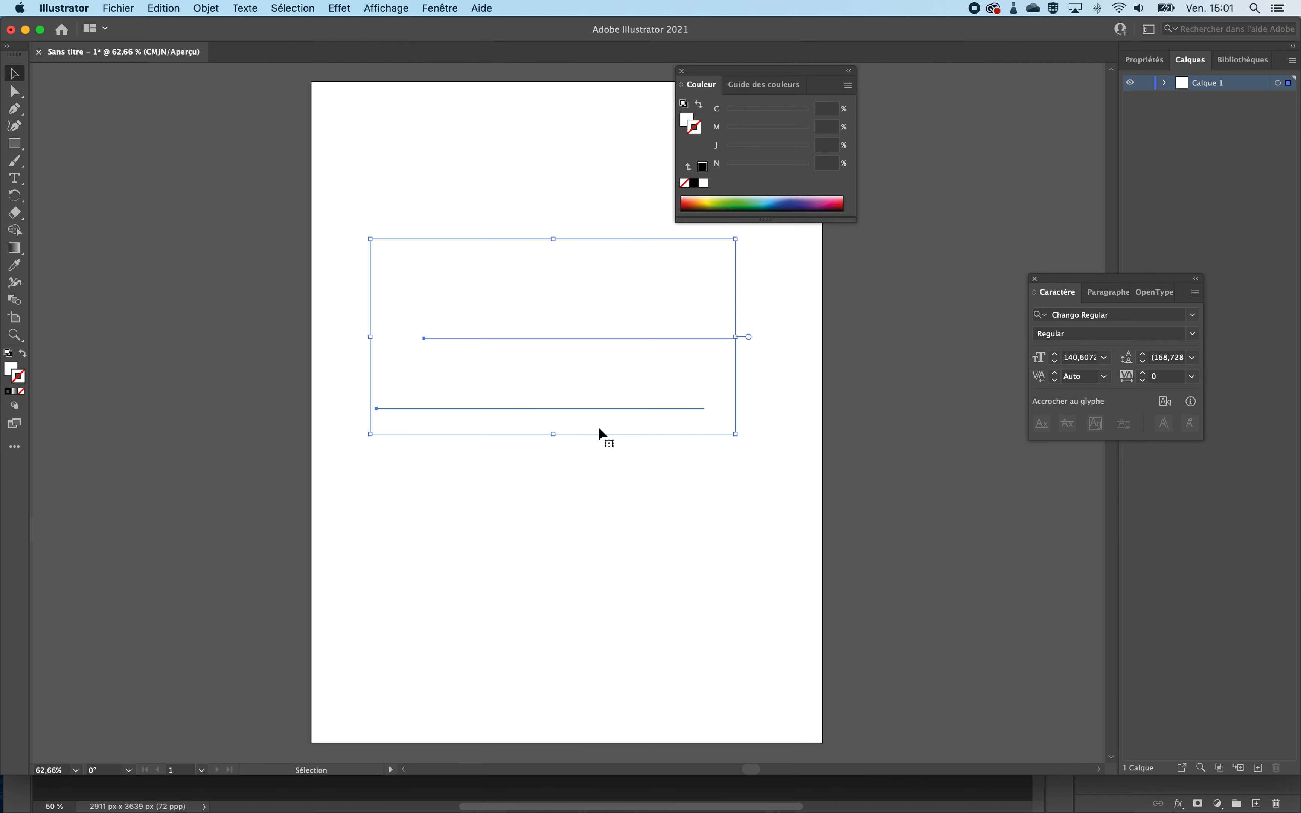
key("super+y")
key("space")
left_click_drag(582, 317, 558, 402)
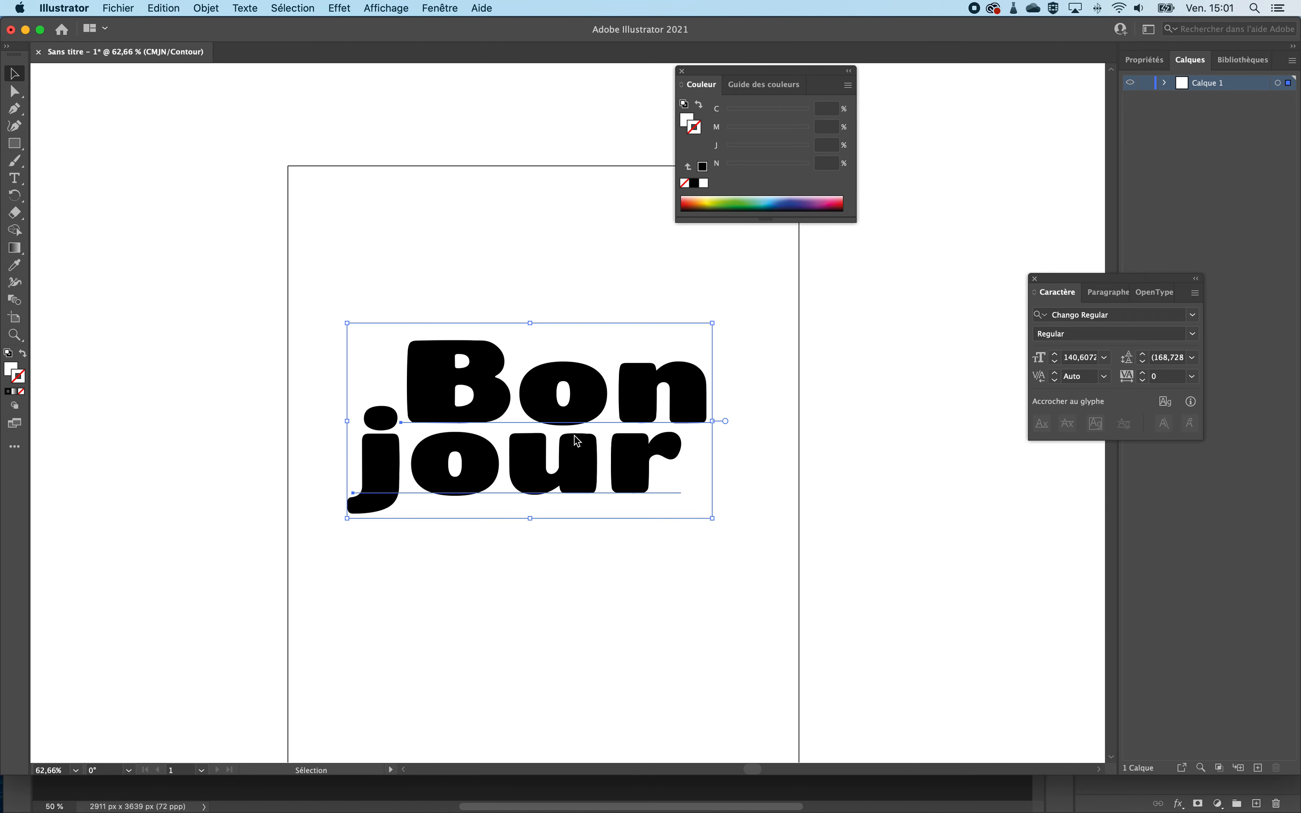
key("super+c")
Switch to Photoshop, paste the "Bonjour" lettering as Objet dynamique and enlarge it about its center to about 417%.
mouse_move(567, 804)
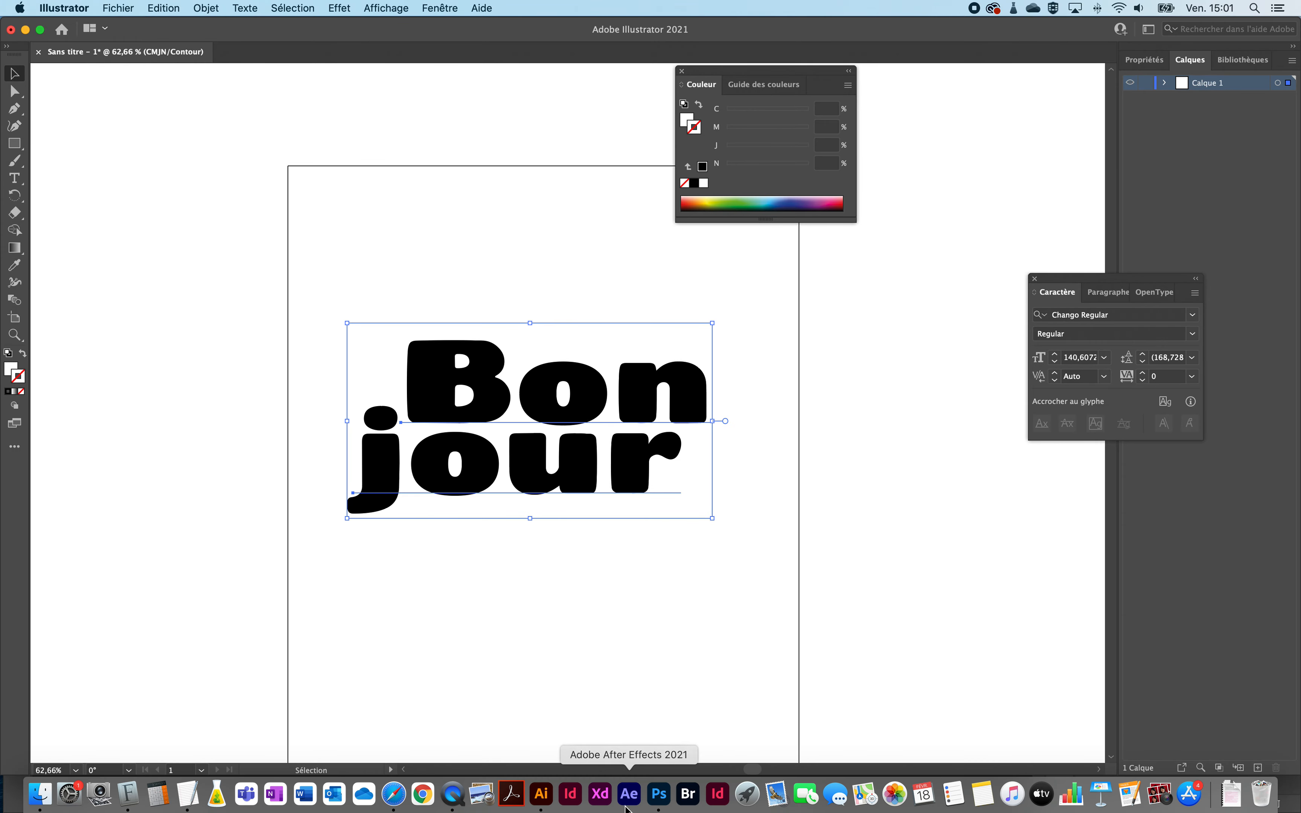
left_click(658, 794)
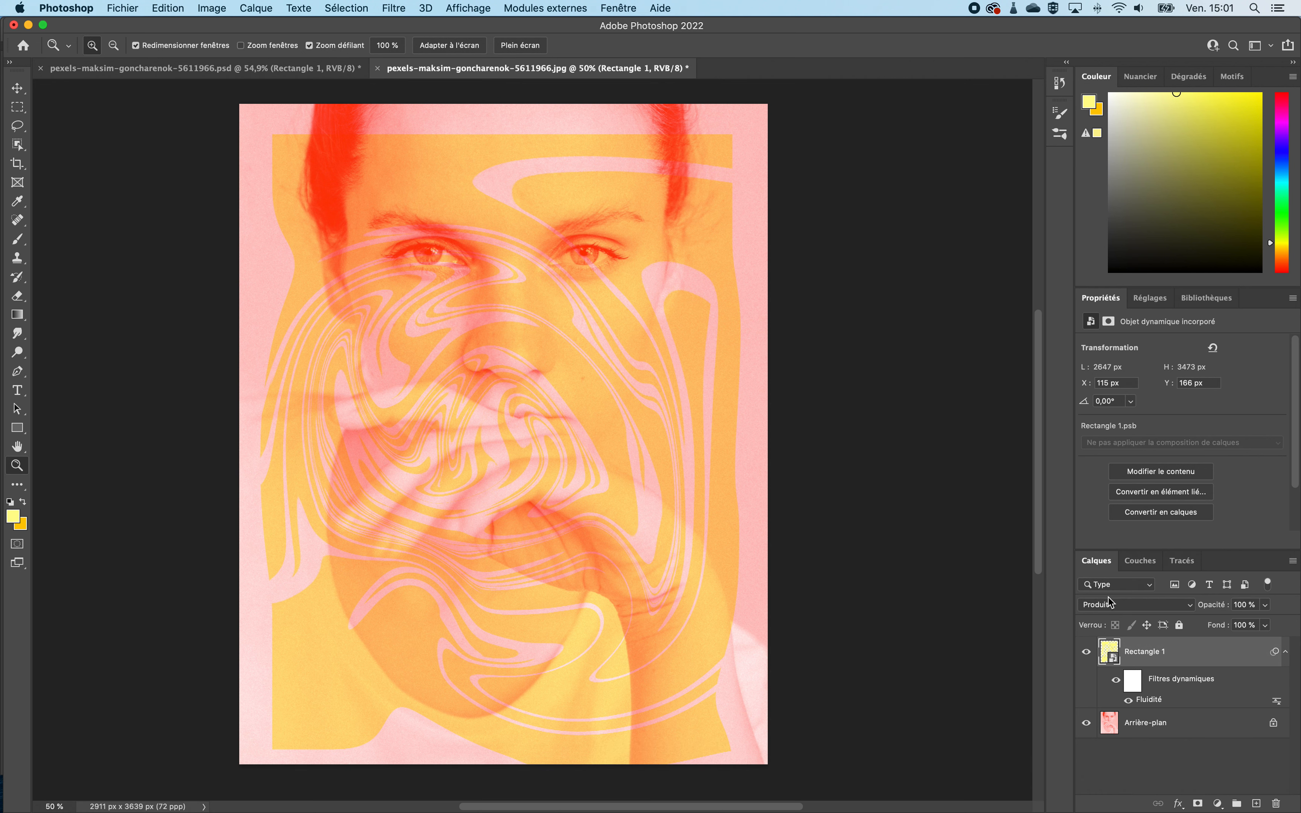
key("super+v")
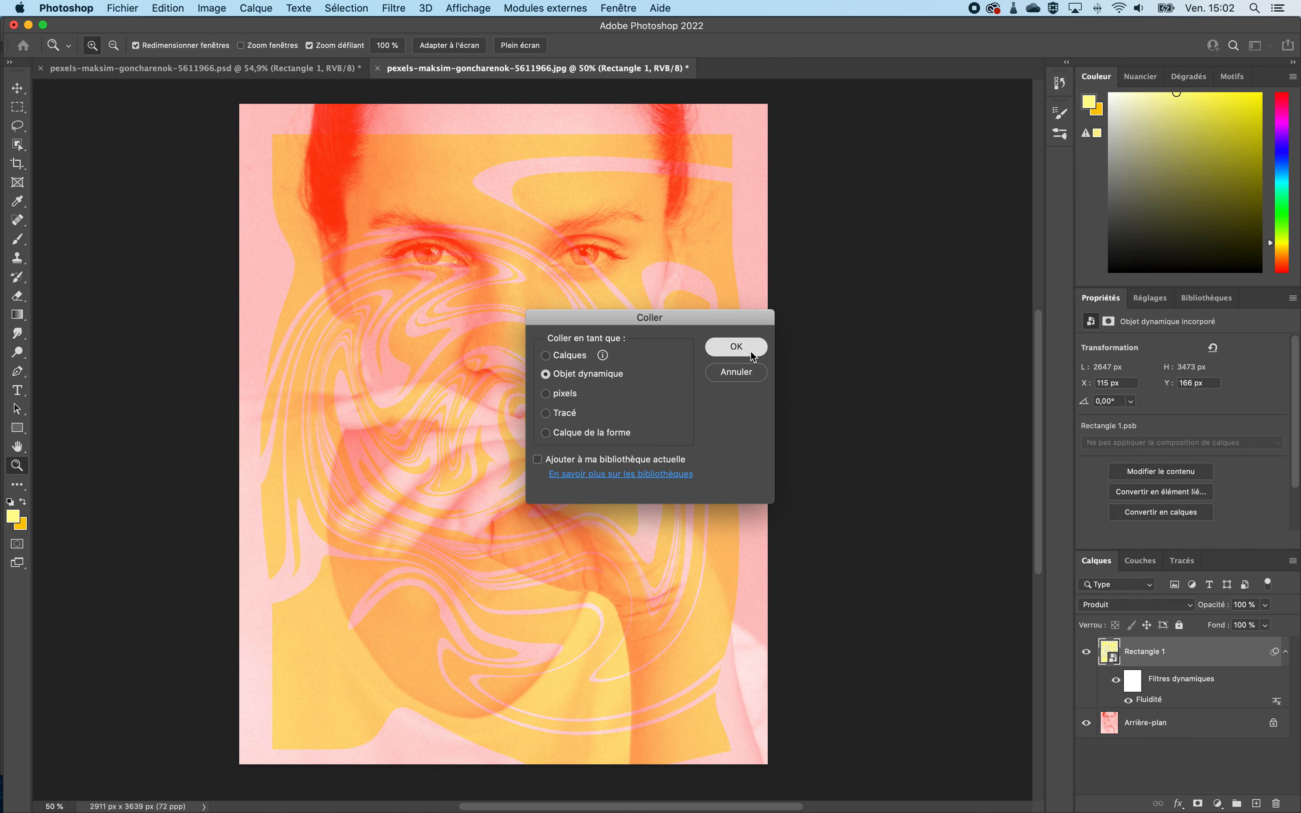
left_click(737, 347)
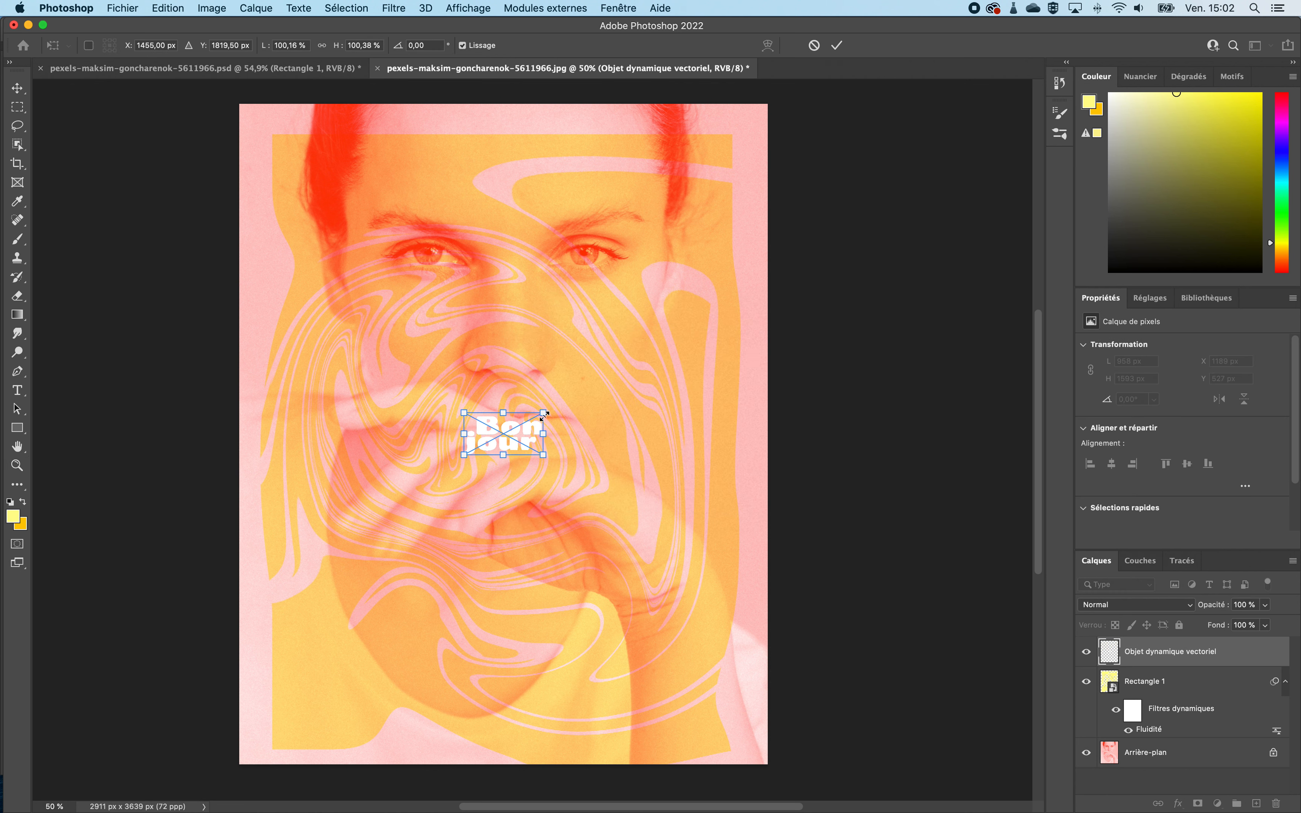
left_click_drag(544, 414, 672, 353)
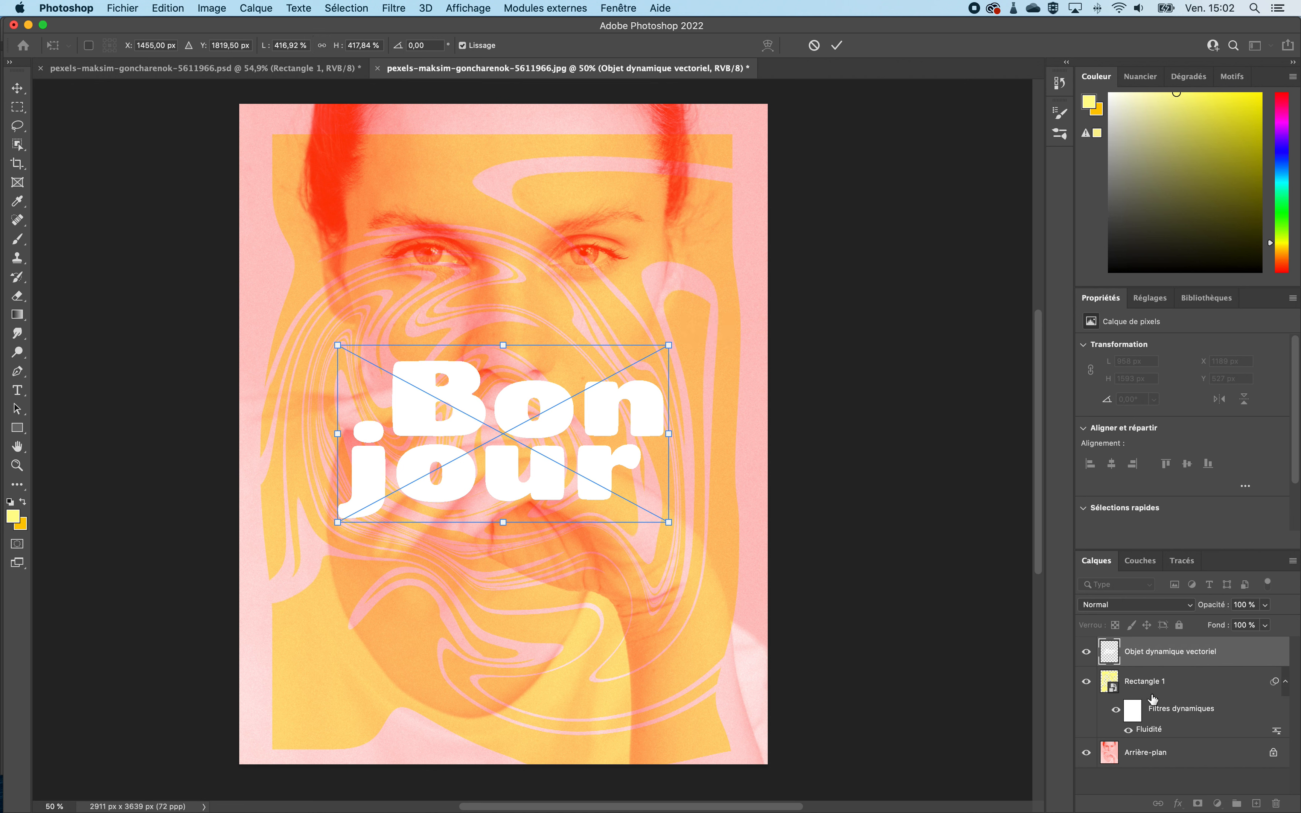
key("Return")
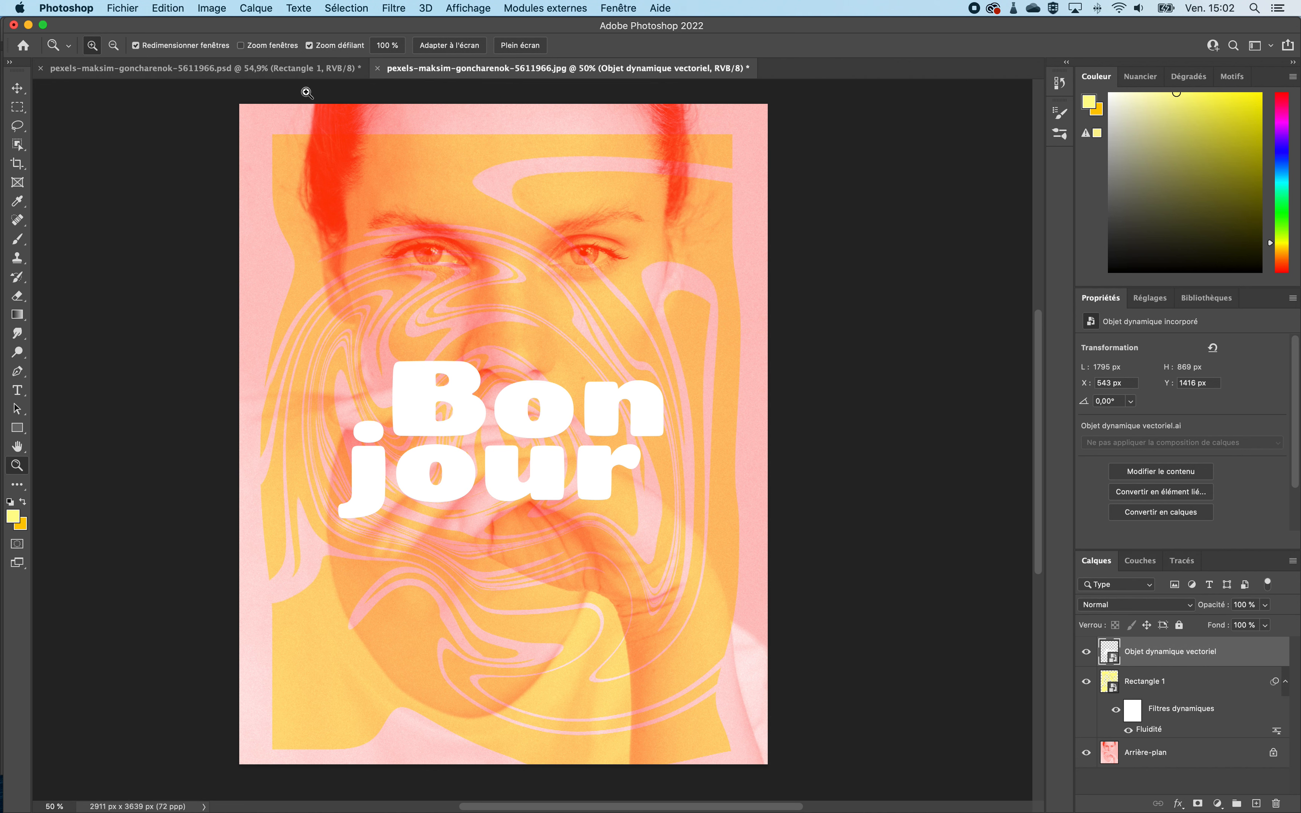
Check the .psd reference design, then warp the "Bonjour" letters in the .jpg document with the Fluidité filter.
left_click(333, 78)
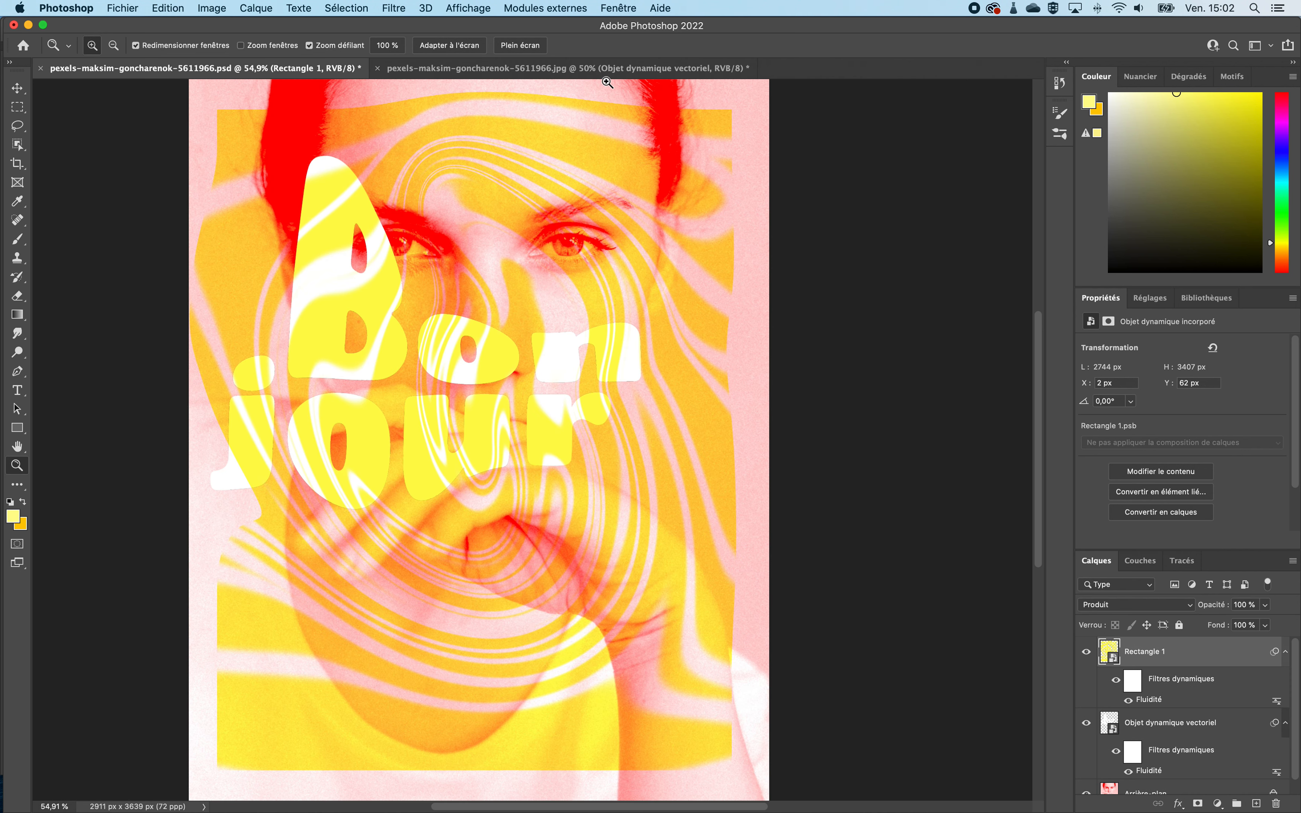
left_click(596, 70)
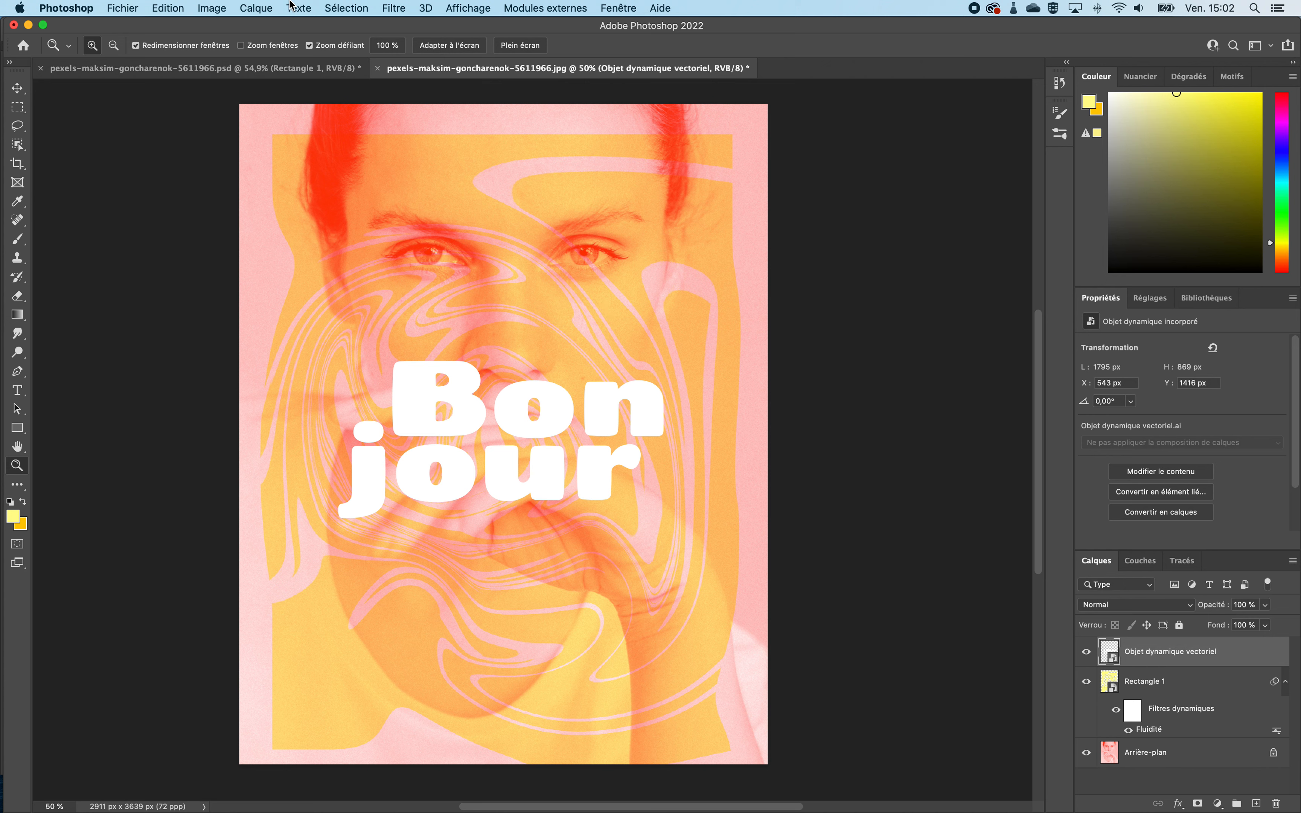
left_click(398, 9)
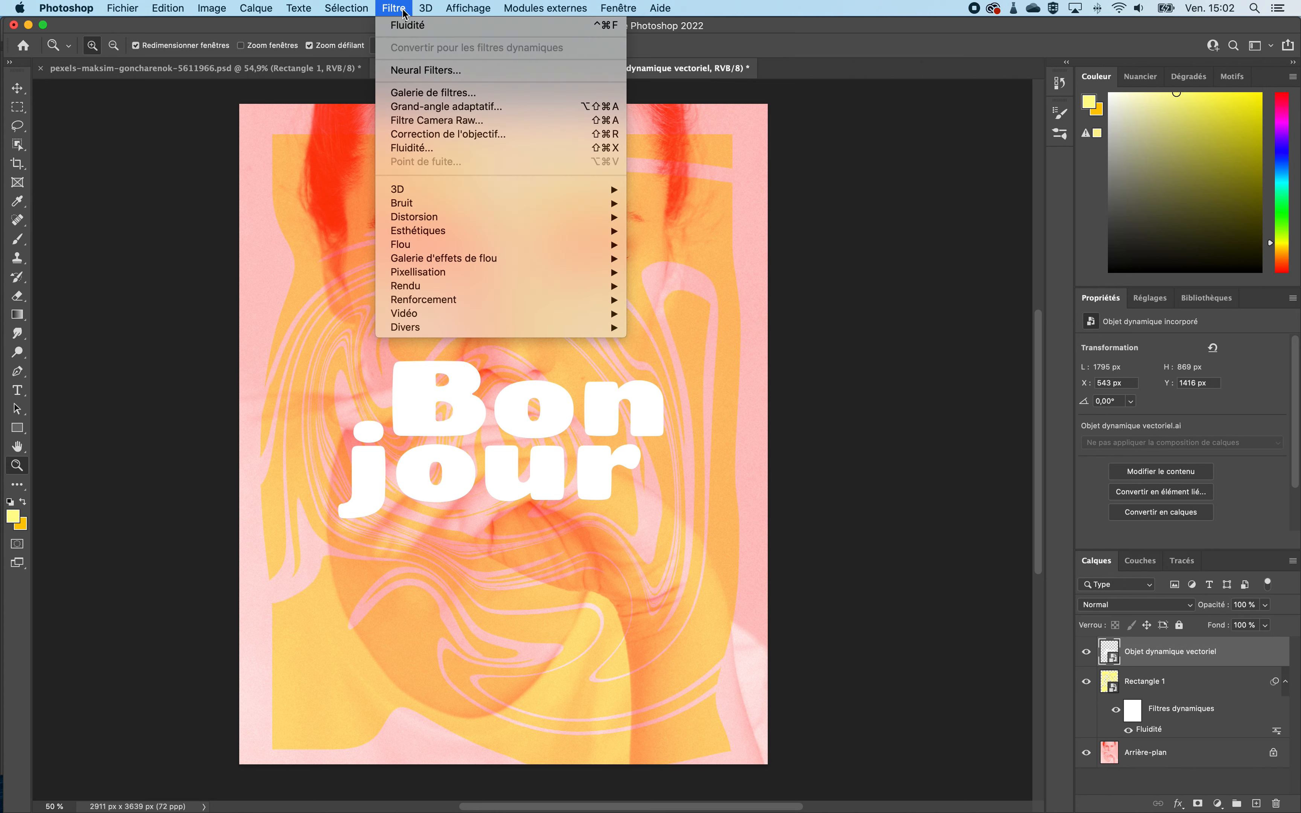
left_click(476, 148)
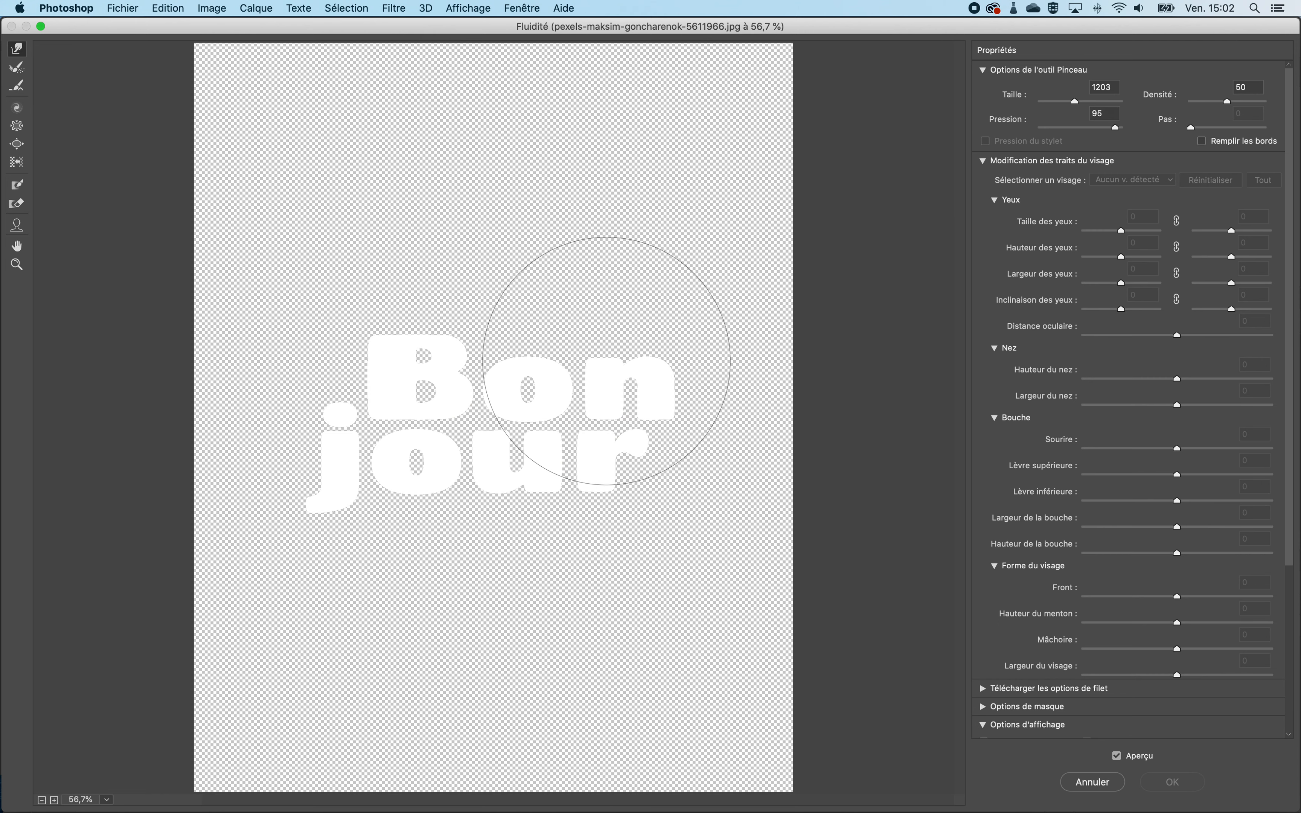
left_click_drag(407, 377, 445, 301)
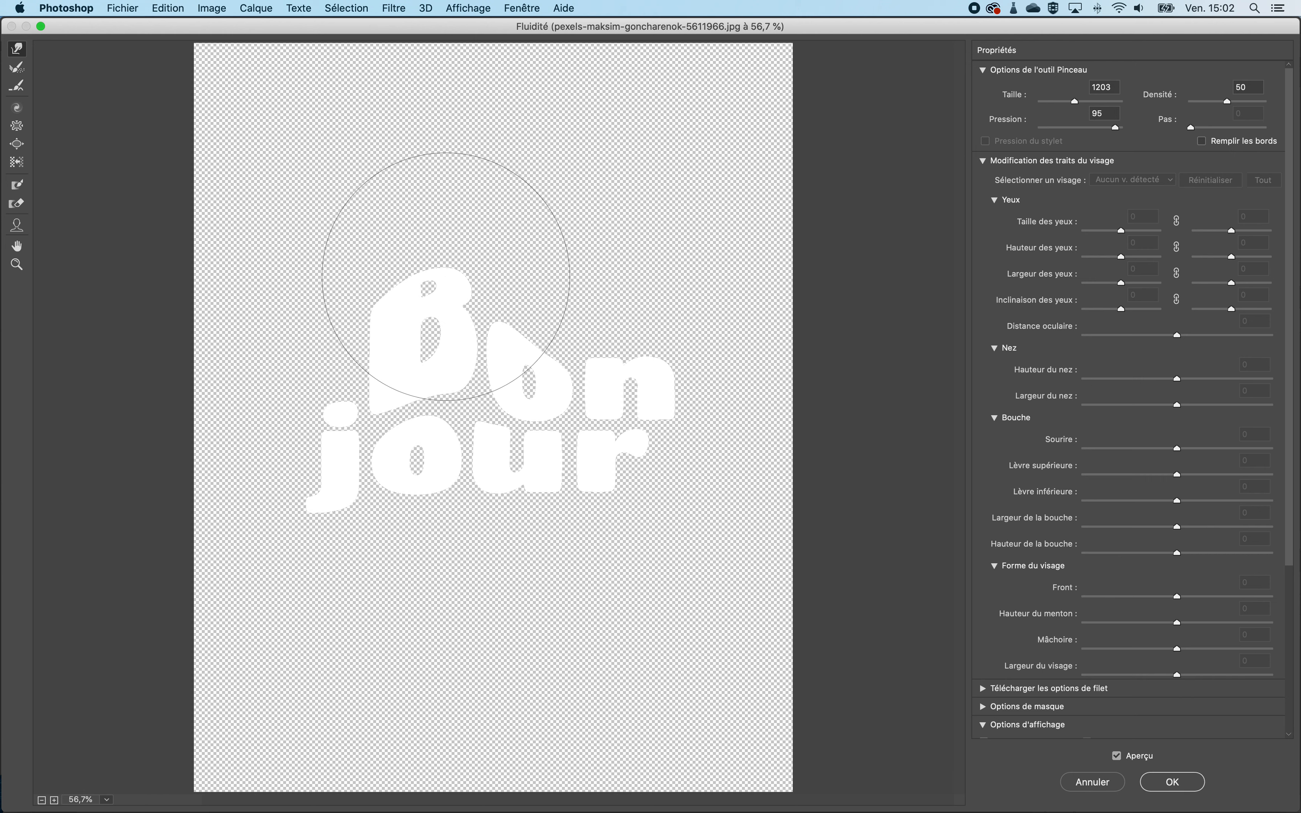
left_click_drag(535, 468, 546, 543)
left_click_drag(627, 403, 654, 372)
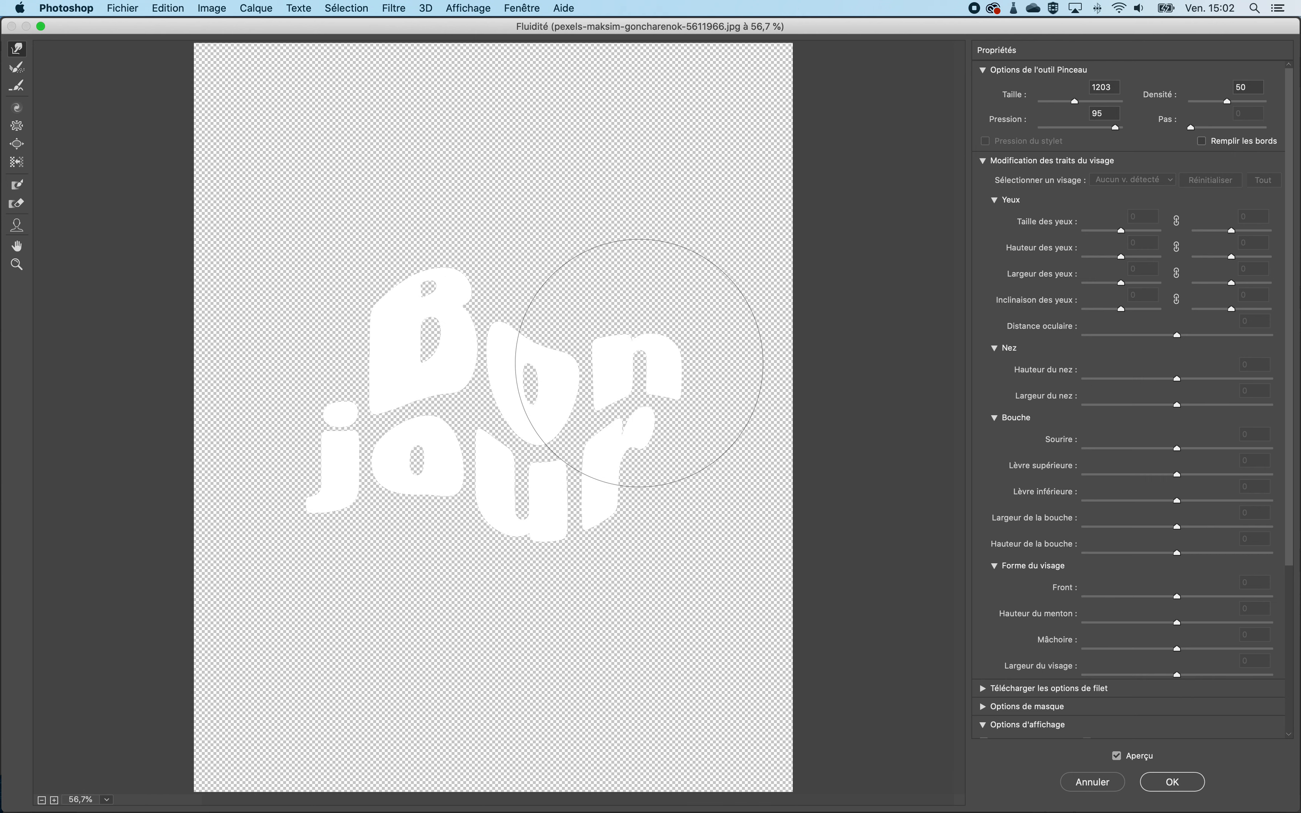
mouse_move(255, 552)
left_mouse_down()
mouse_move(303, 454)
mouse_move(279, 463)
left_mouse_up()
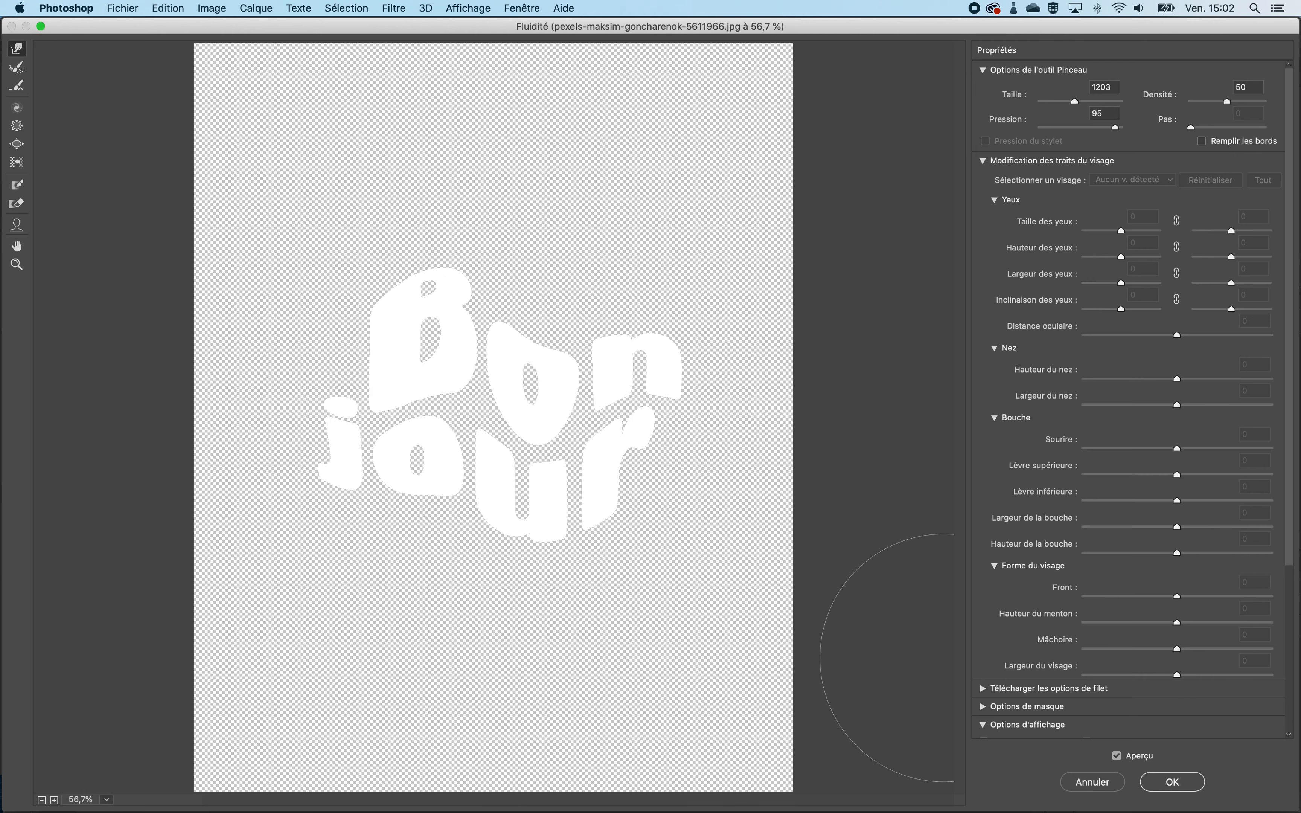
left_click(1182, 787)
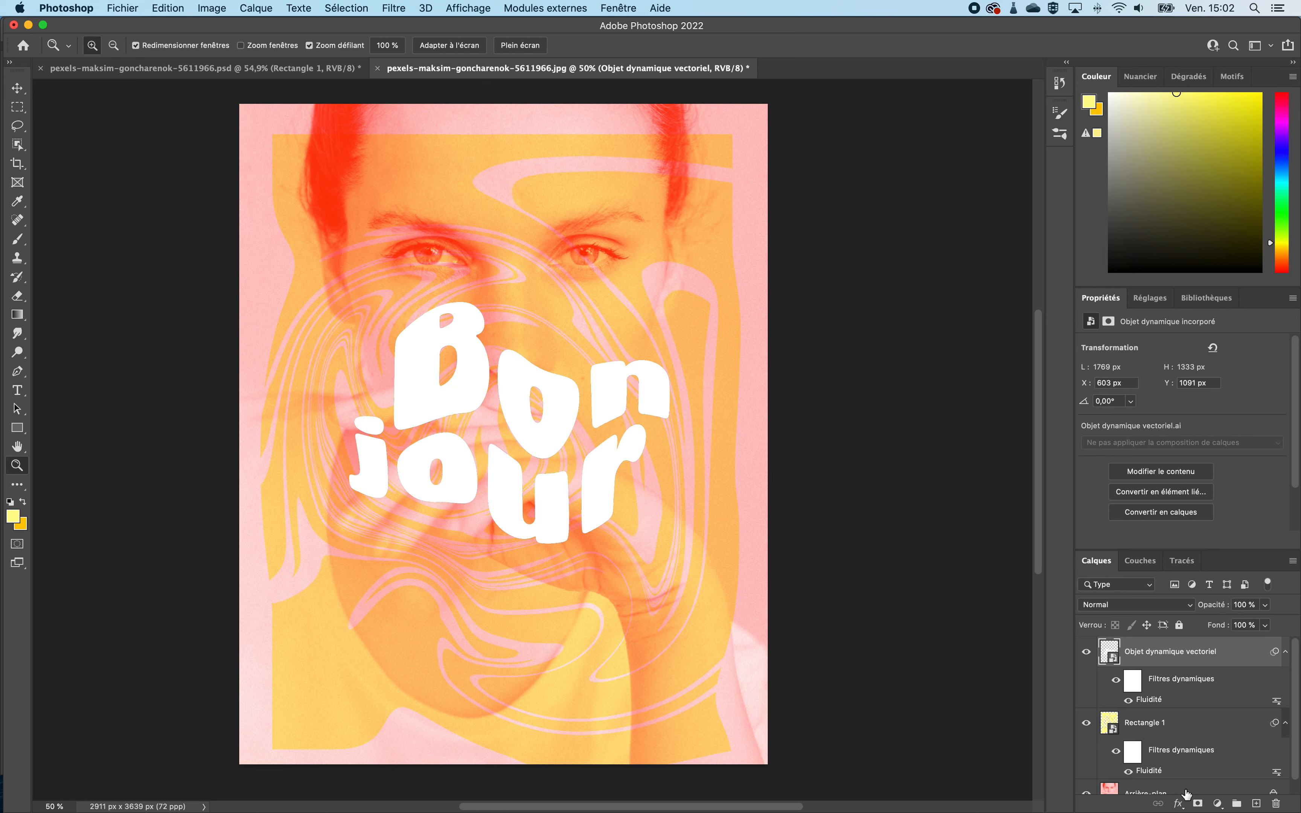
Move the "Bonjour" lettering layer below the yellow rectangle layer in the stacking order.
key("super+plus")
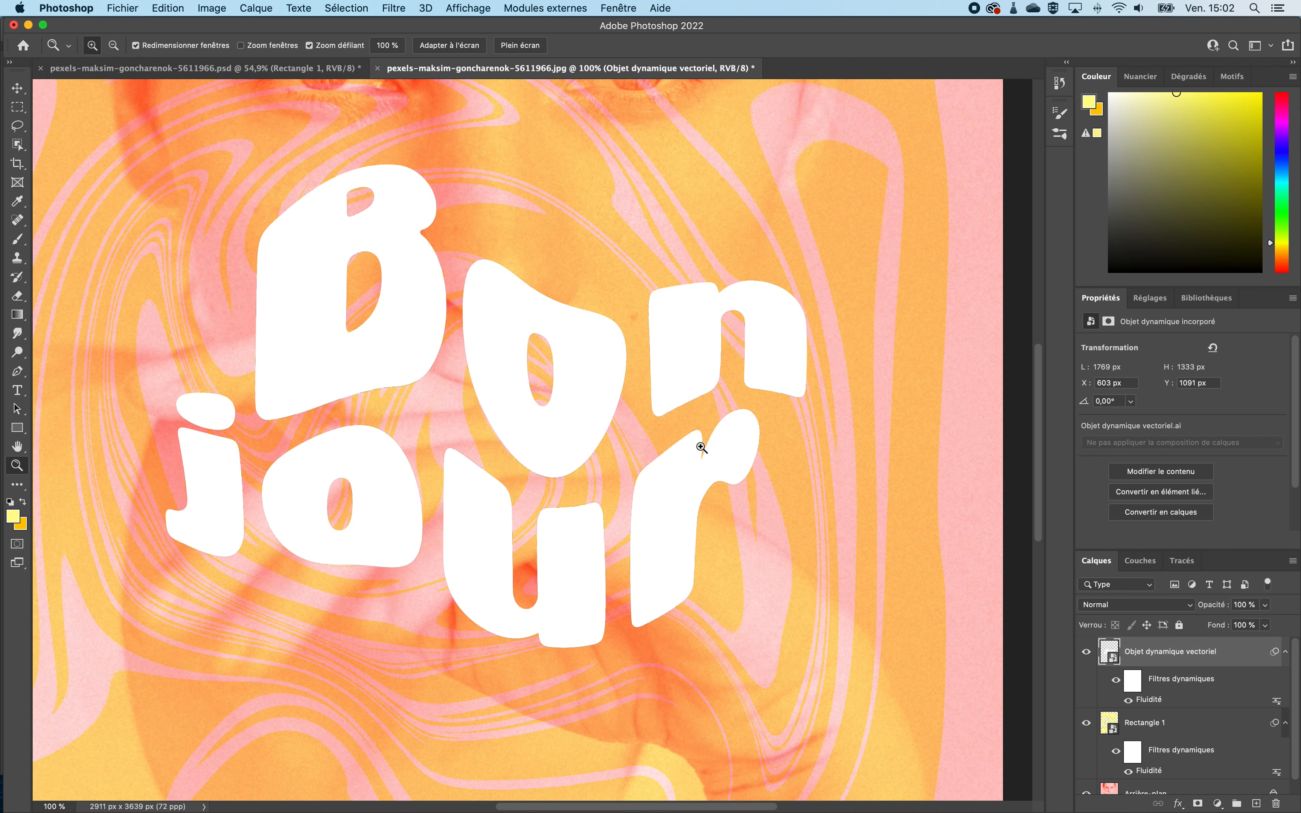
left_click(645, 441, "alt")
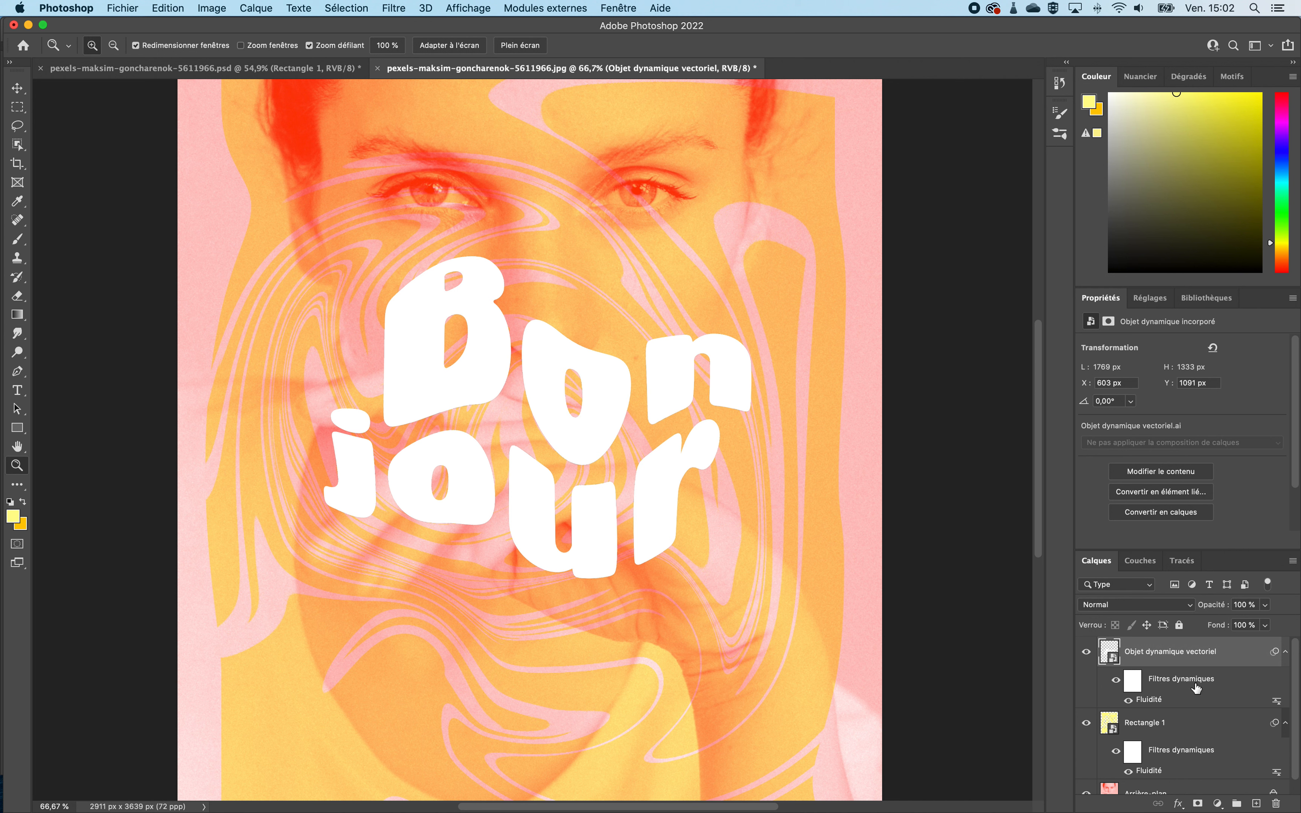
left_click_drag(1190, 656, 1169, 778)
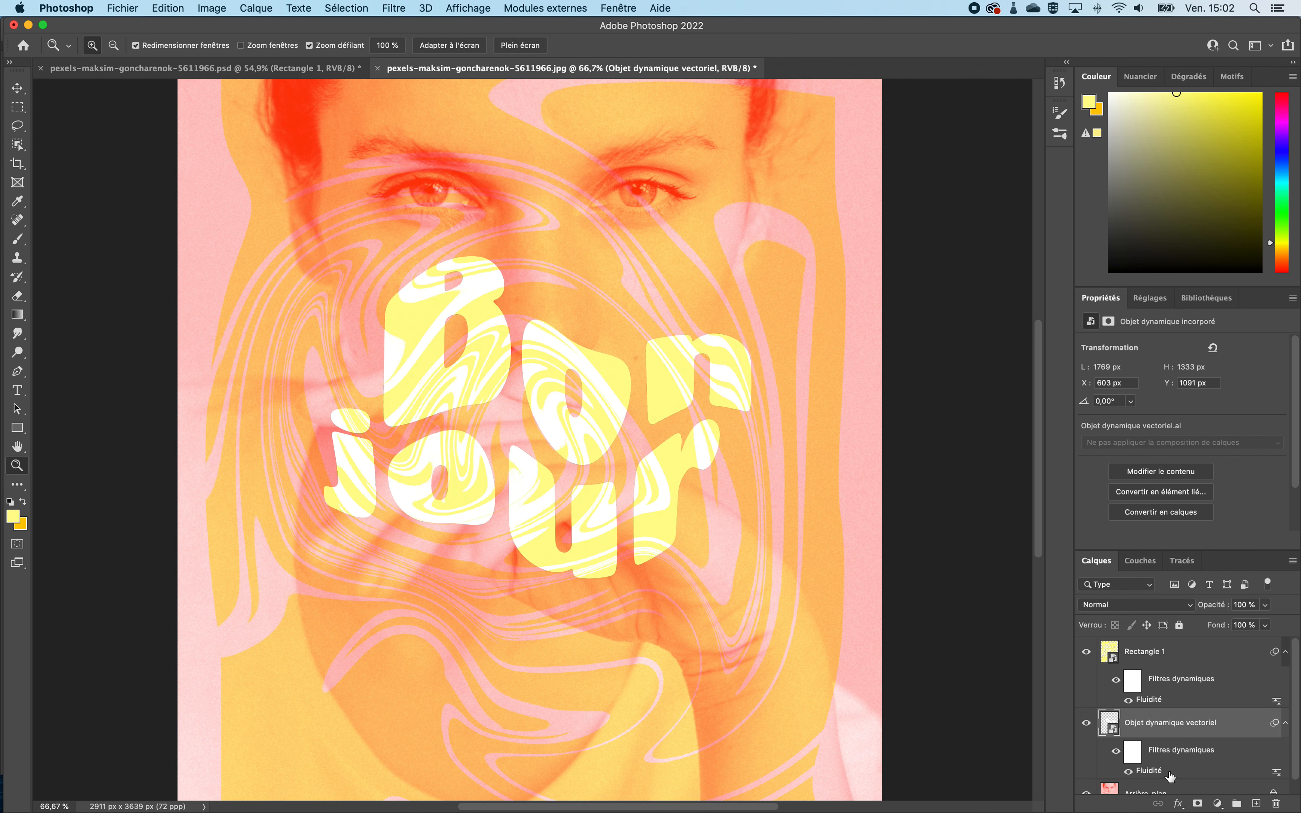
Move the "Bonjour" lettering down and left over the portrait's mouth, to about X 191 px and Y 1273 px.
left_click(673, 431, "alt")
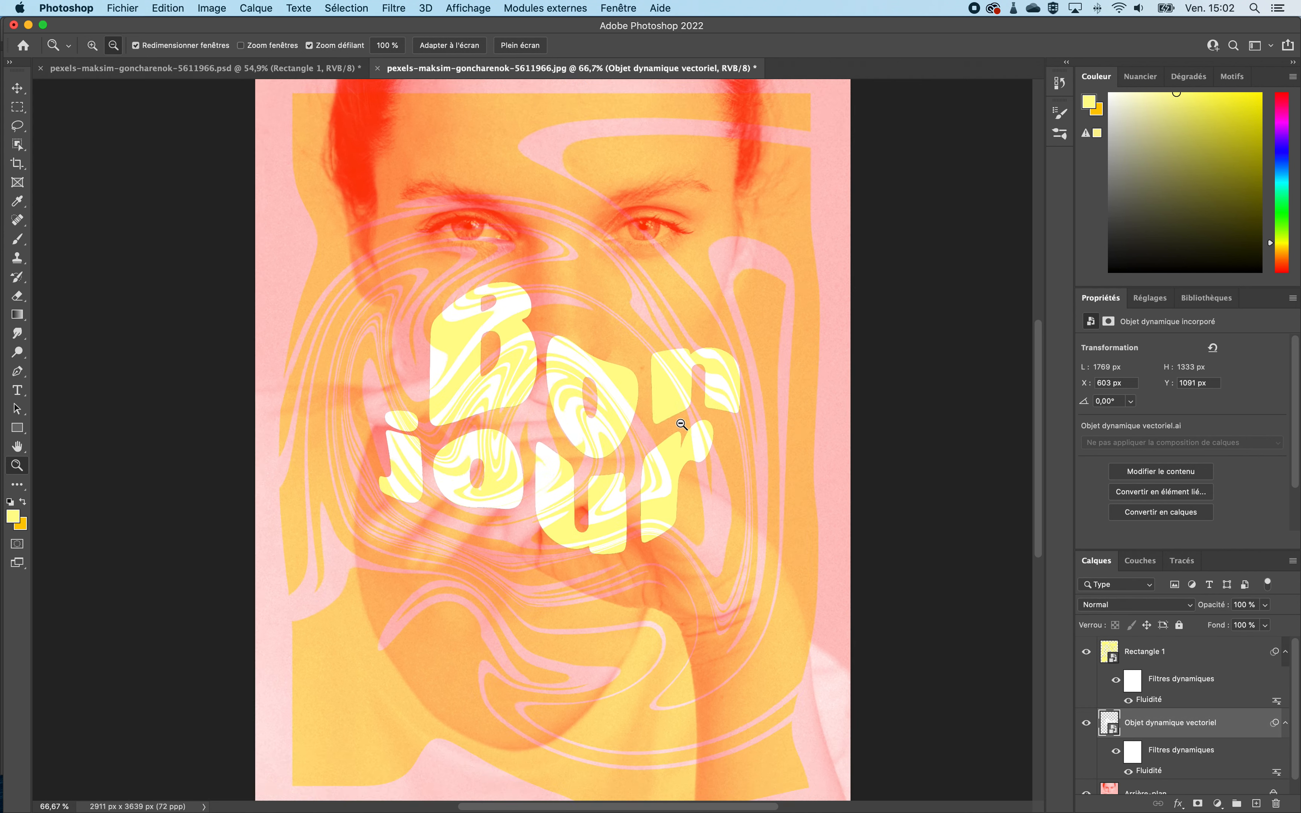
key("v")
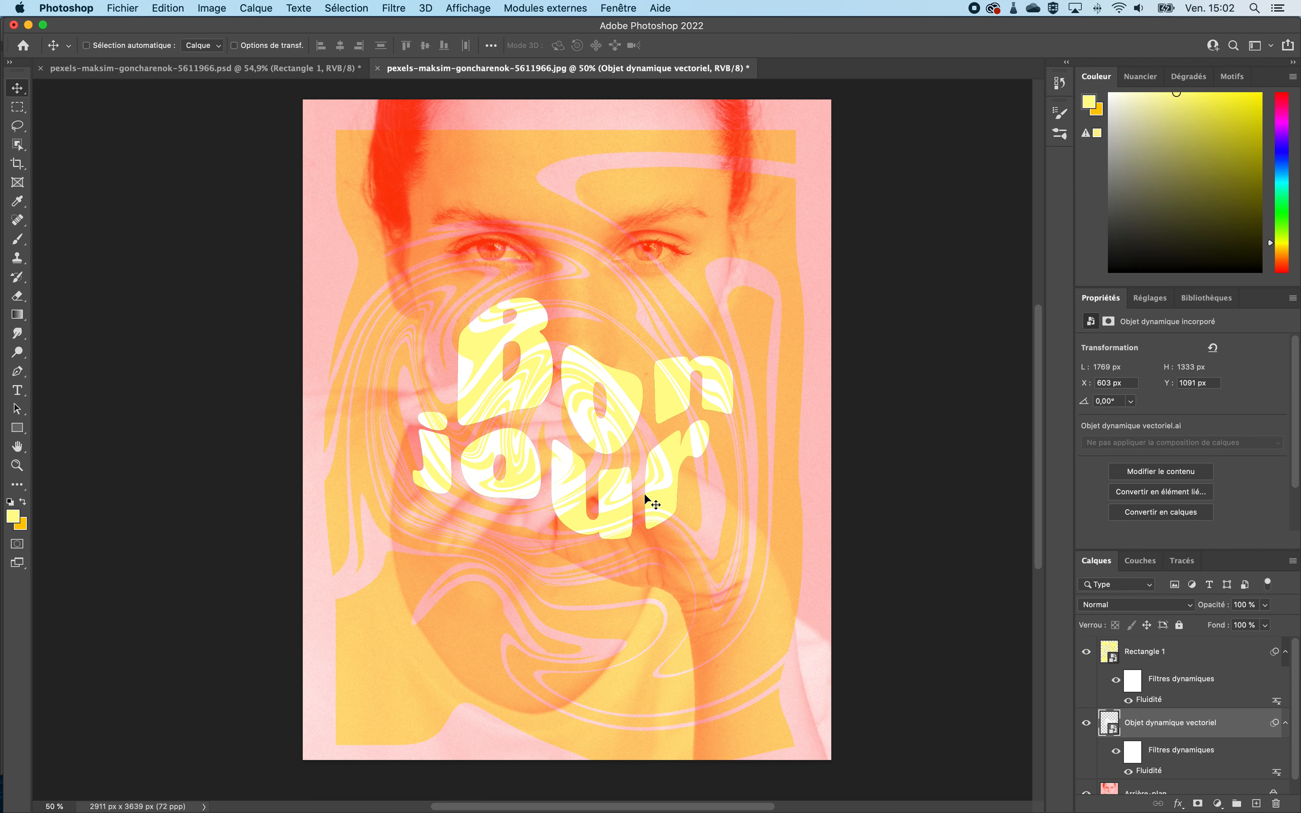
left_click_drag(646, 497, 573, 534)
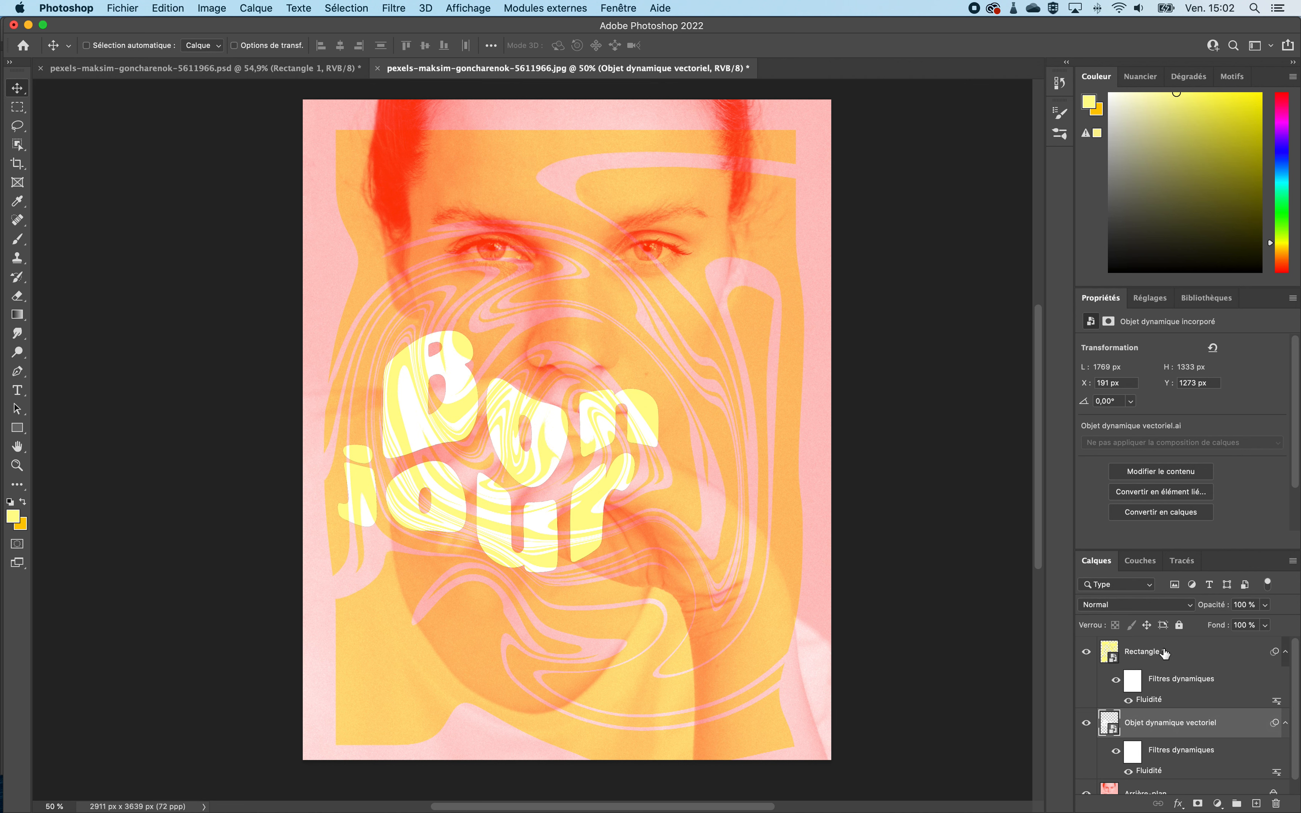
scroll(513, 459, "up", 2)
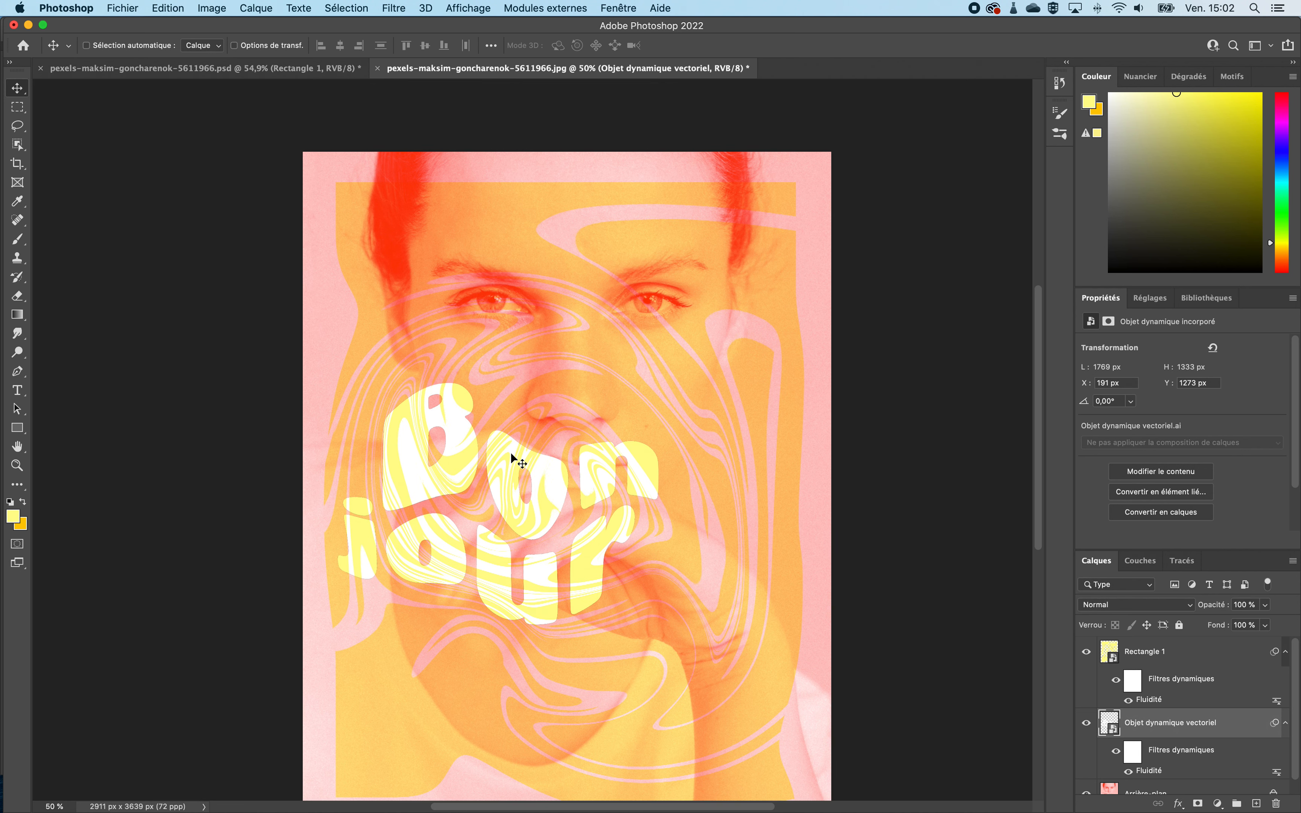
scroll(514, 460, "down", 1)
scroll(1209, 777, "down", 1)
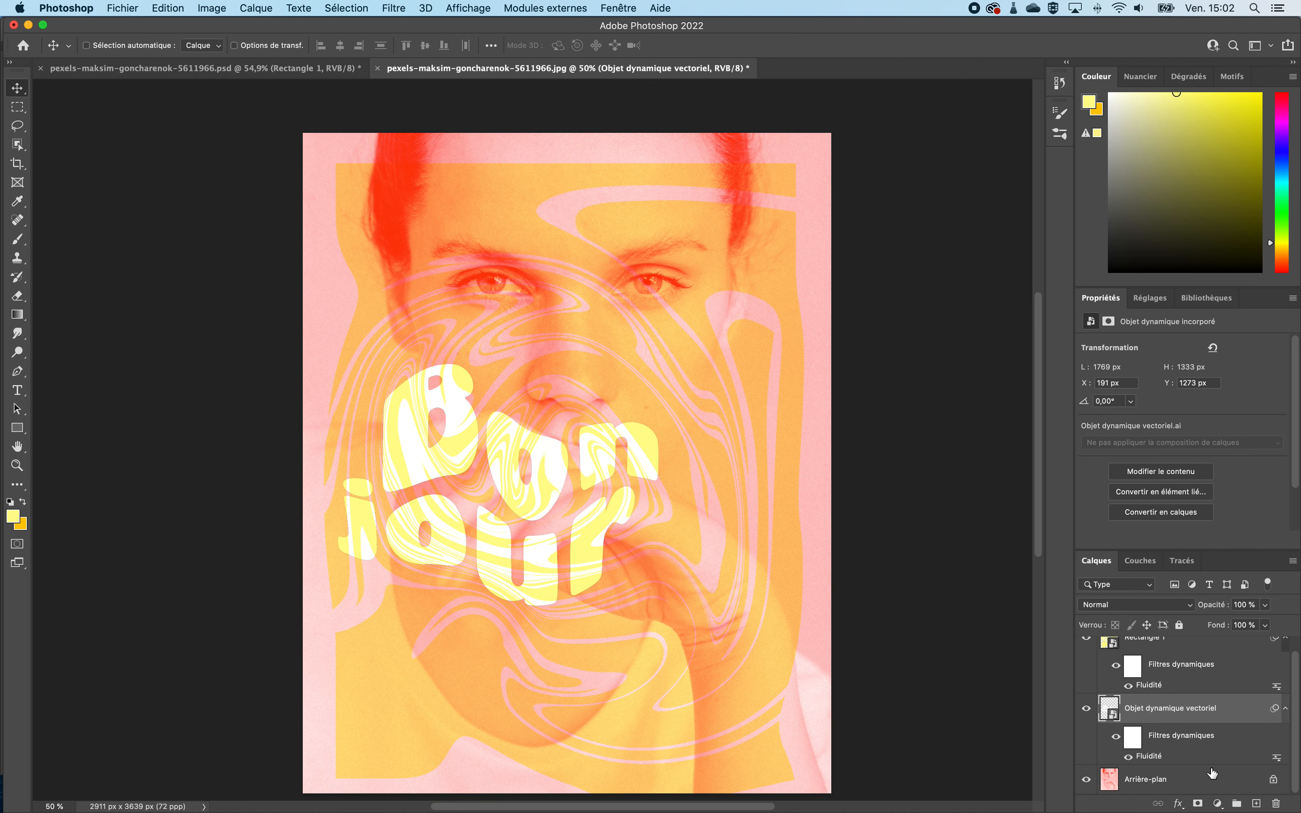
Check the .psd reference design, then add a Courbes adjustment layer directly above Arrière-plan in the .jpg document.
left_click(268, 68)
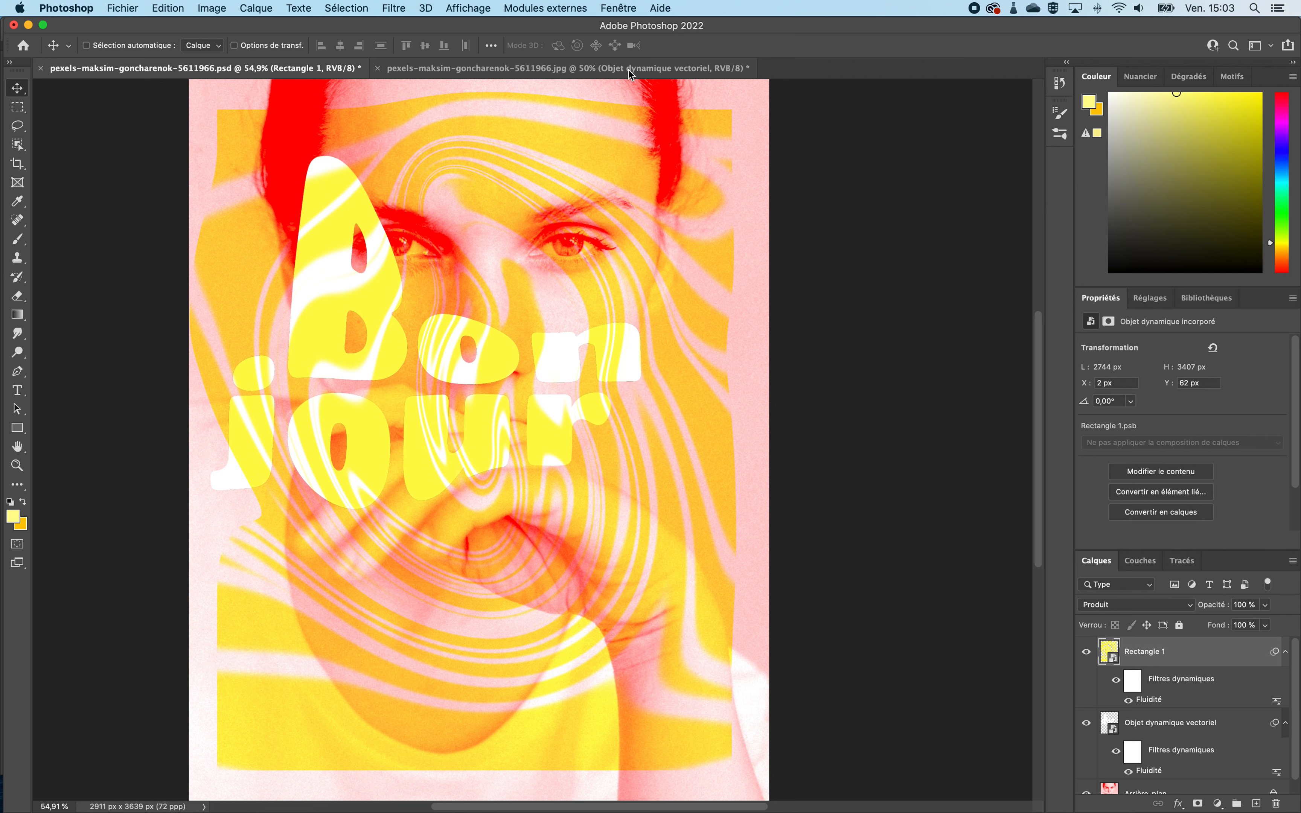
left_click(632, 74)
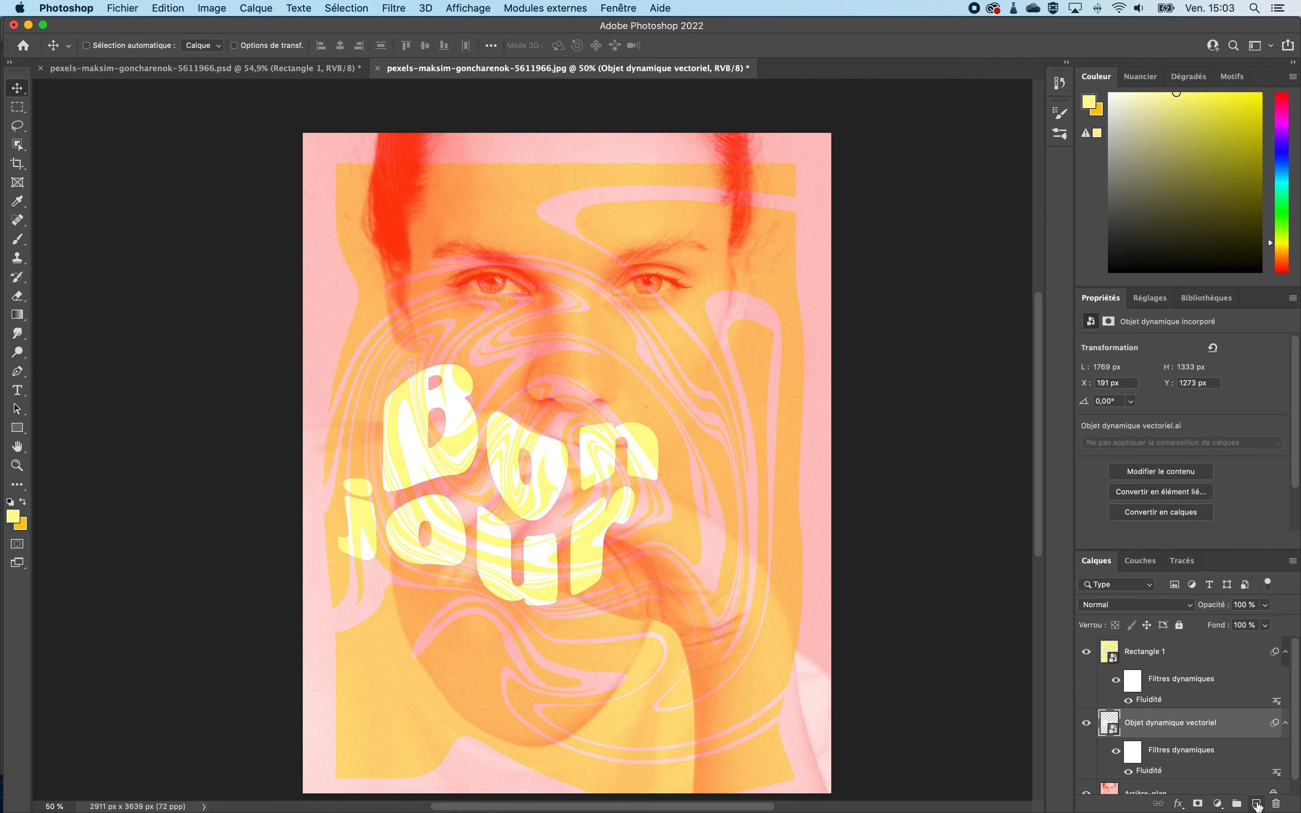
scroll(1221, 776, "down", 1)
left_click(1220, 779)
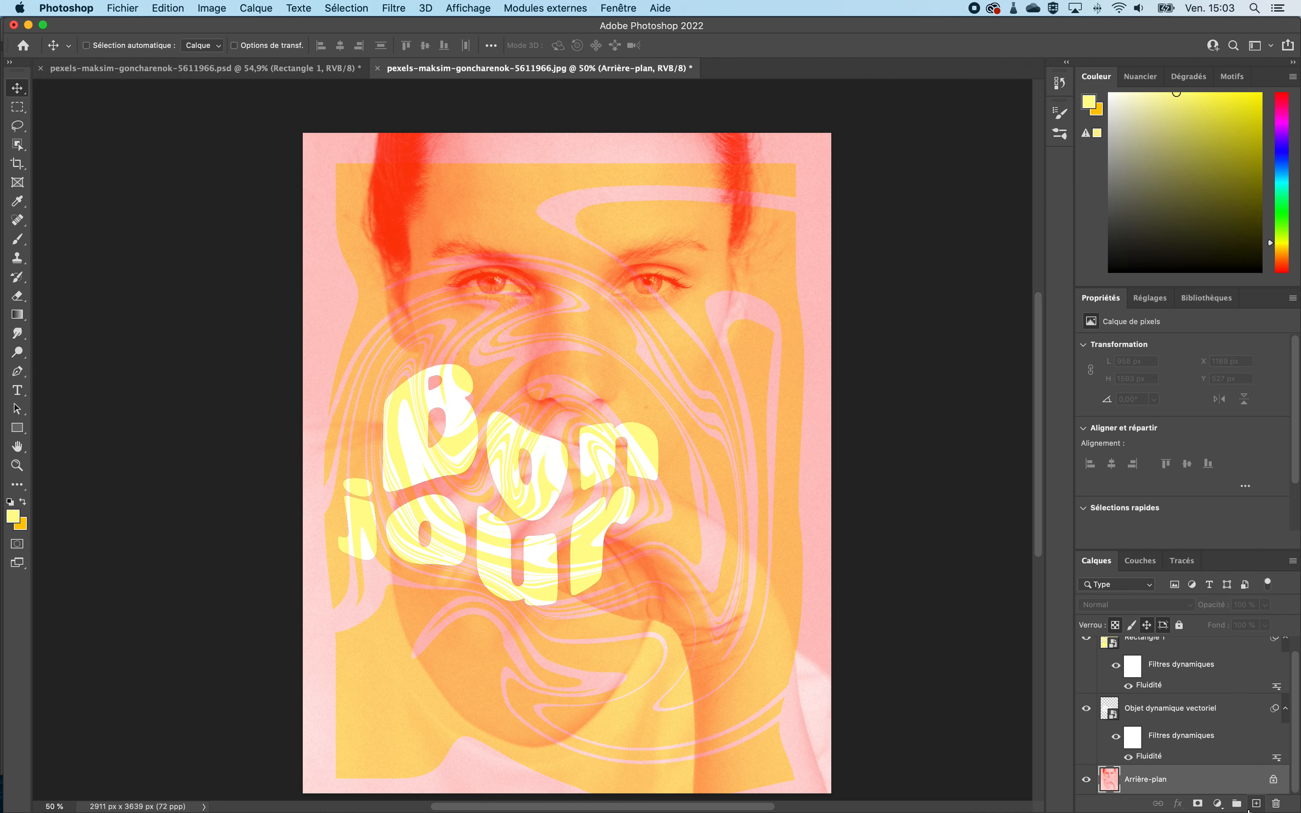
left_click(1219, 805)
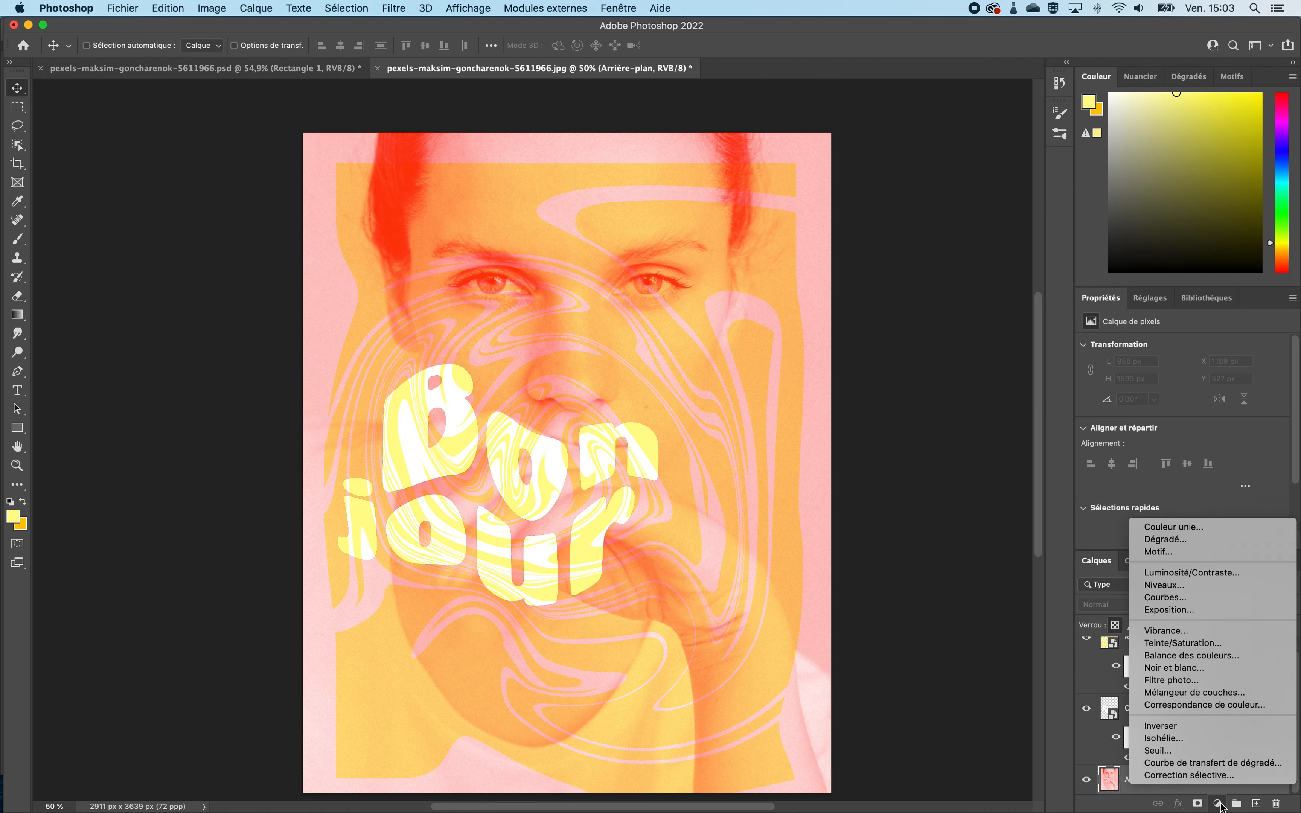
left_click(1181, 598)
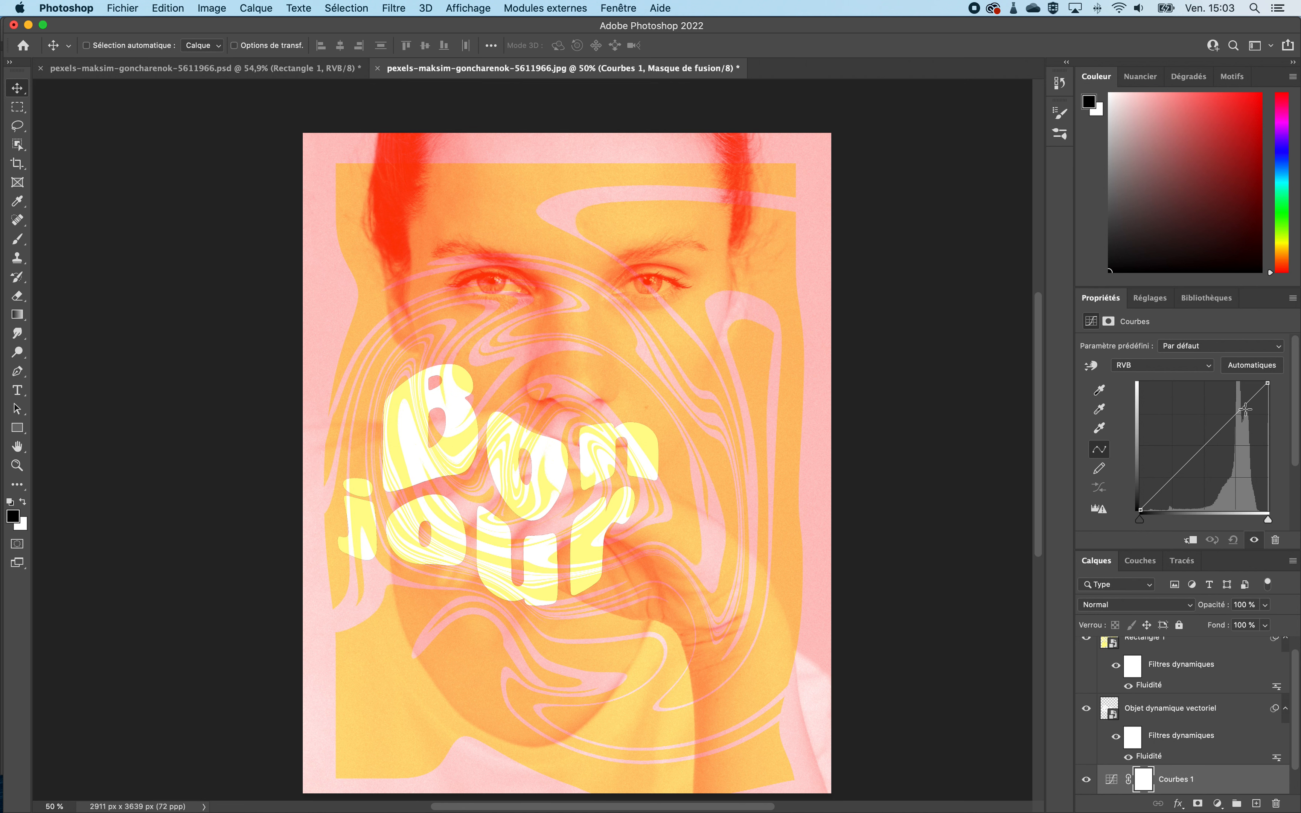
Shape the RGB curve into an S with brighter highlights and darker shadows, and compare the portrait with and without the Courbes adjustment.
scroll(1200, 739, "down", 2)
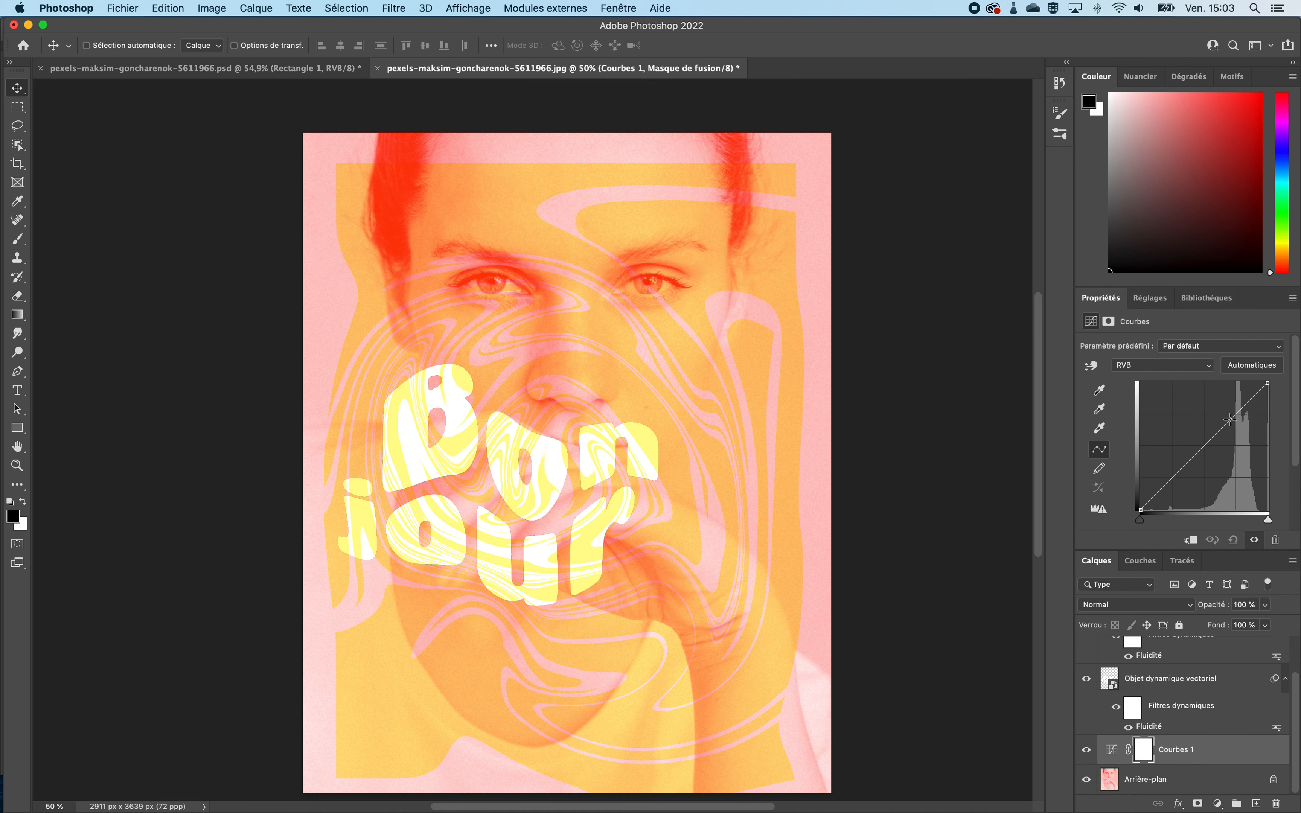
mouse_move(1230, 419)
left_mouse_down()
mouse_move(1229, 402)
mouse_move(1243, 400)
left_mouse_up()
left_click(1176, 471)
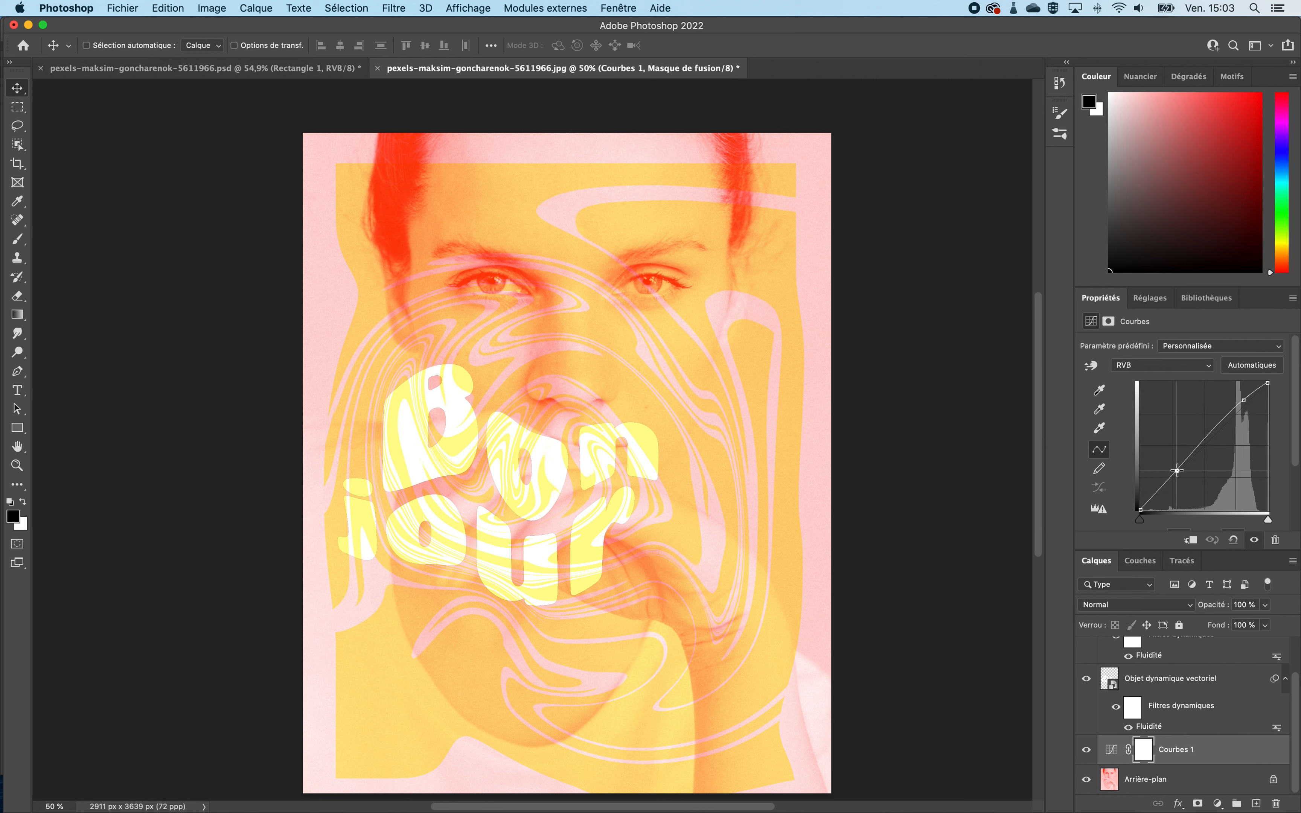
left_click_drag(1177, 470, 1183, 494)
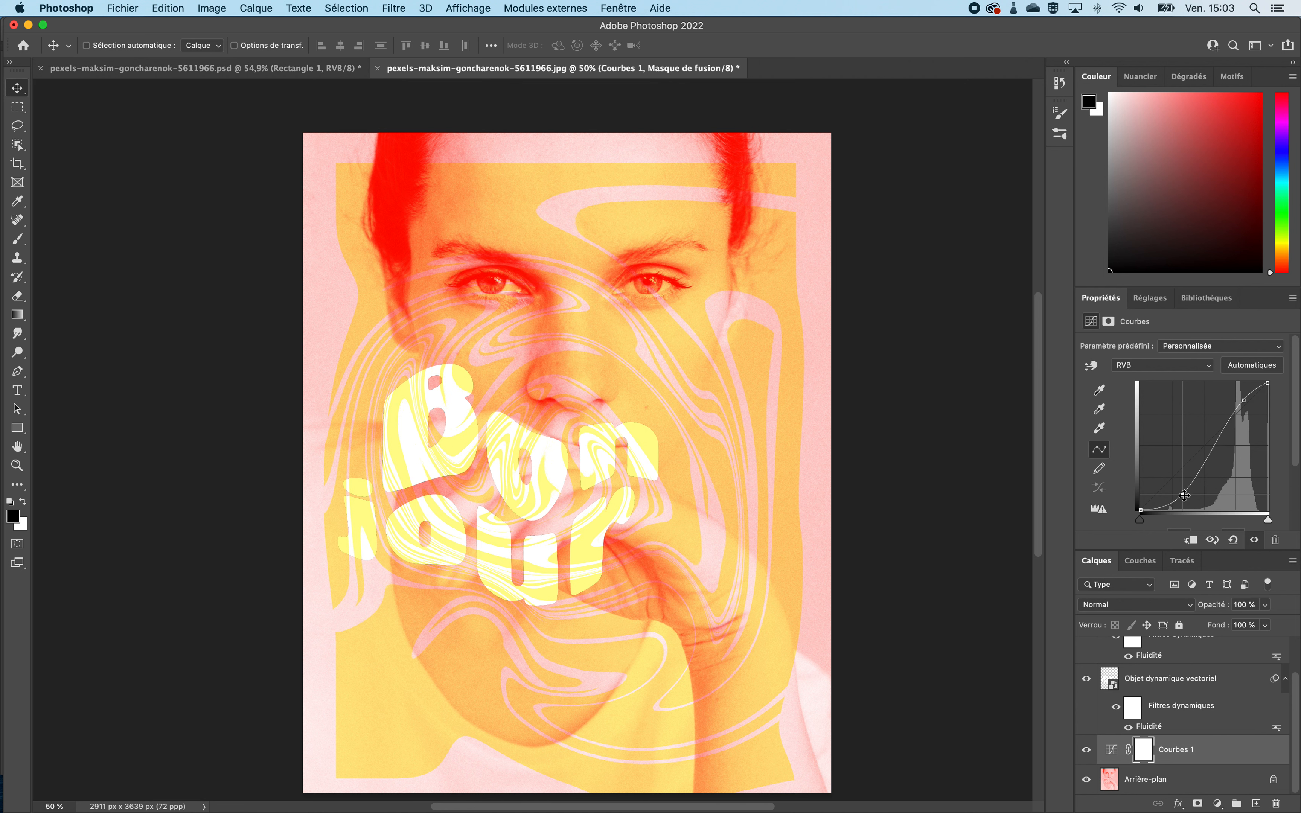
left_click(1086, 748)
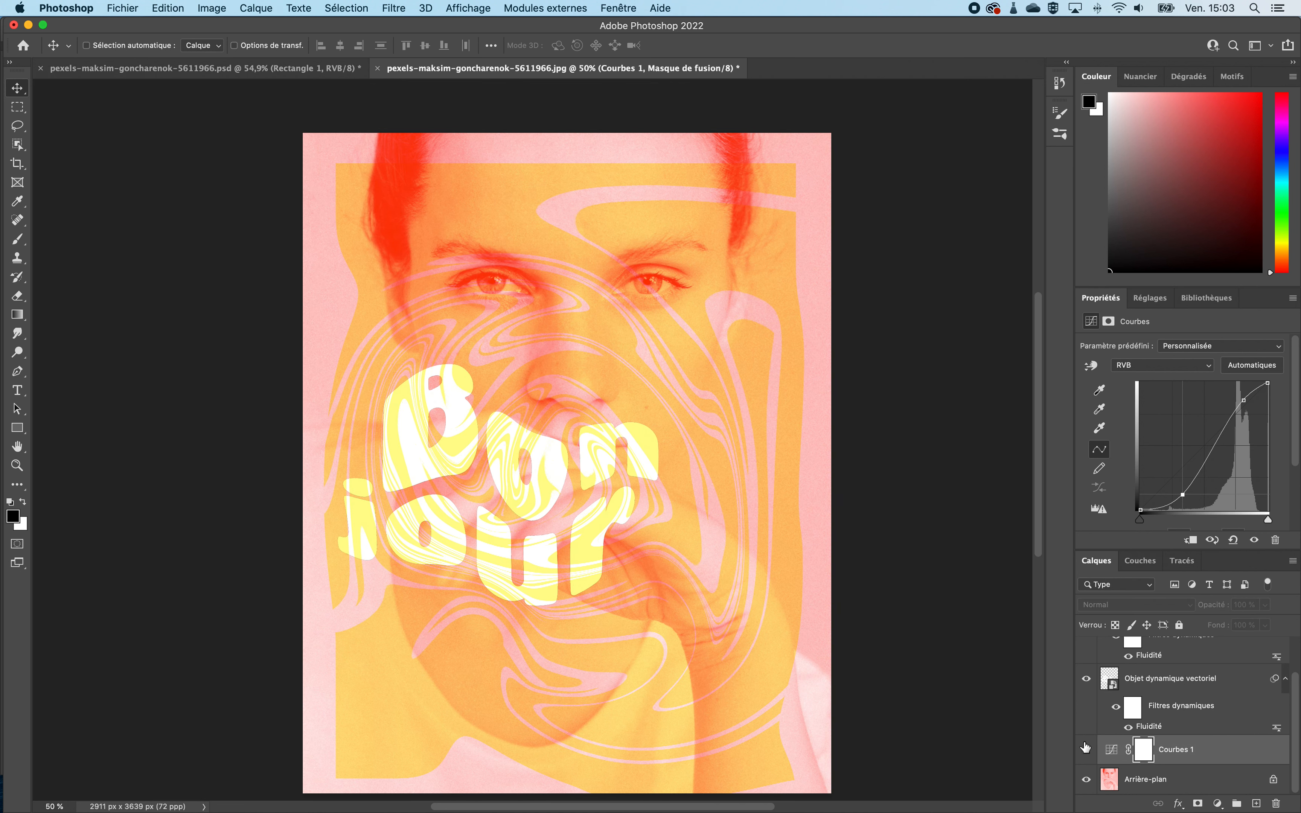
left_click(1086, 748)
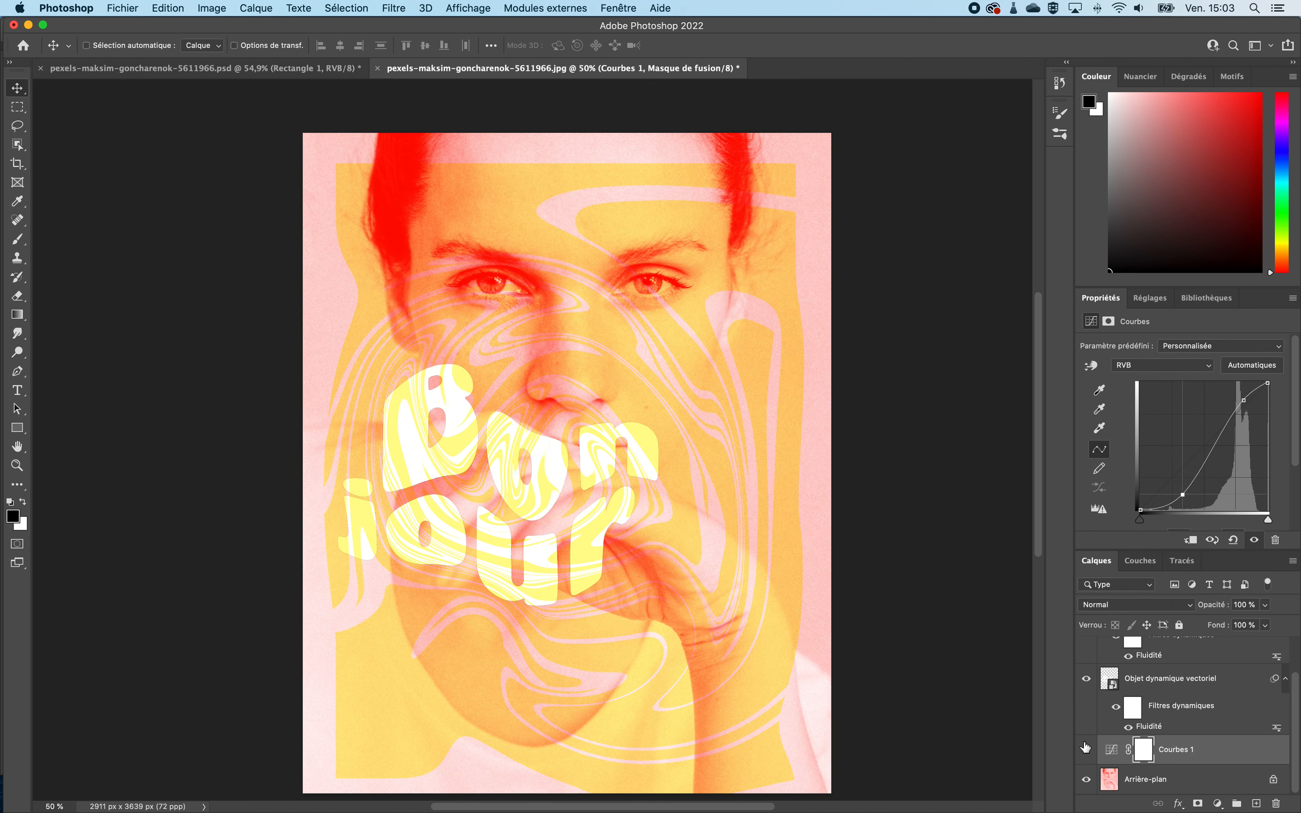
left_click(1086, 748)
left_click(1085, 747)
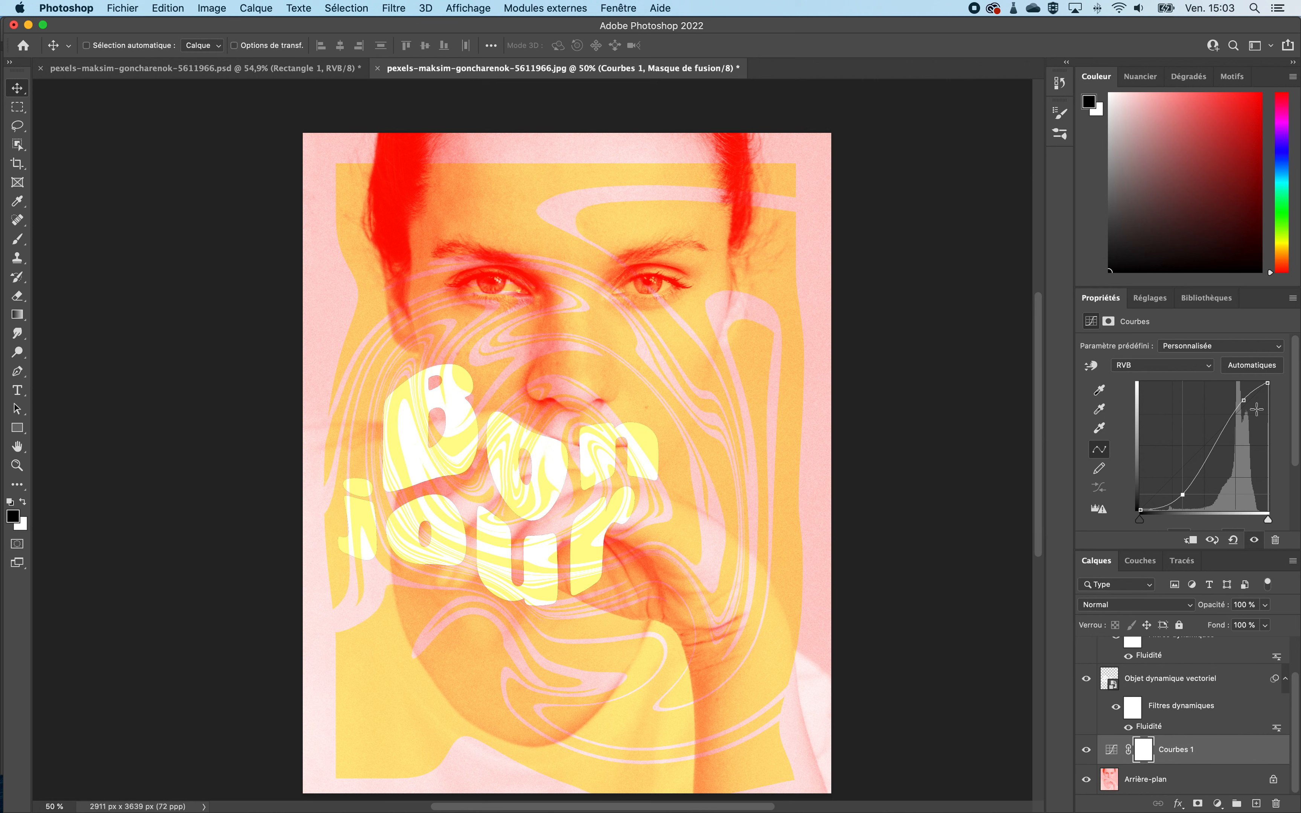